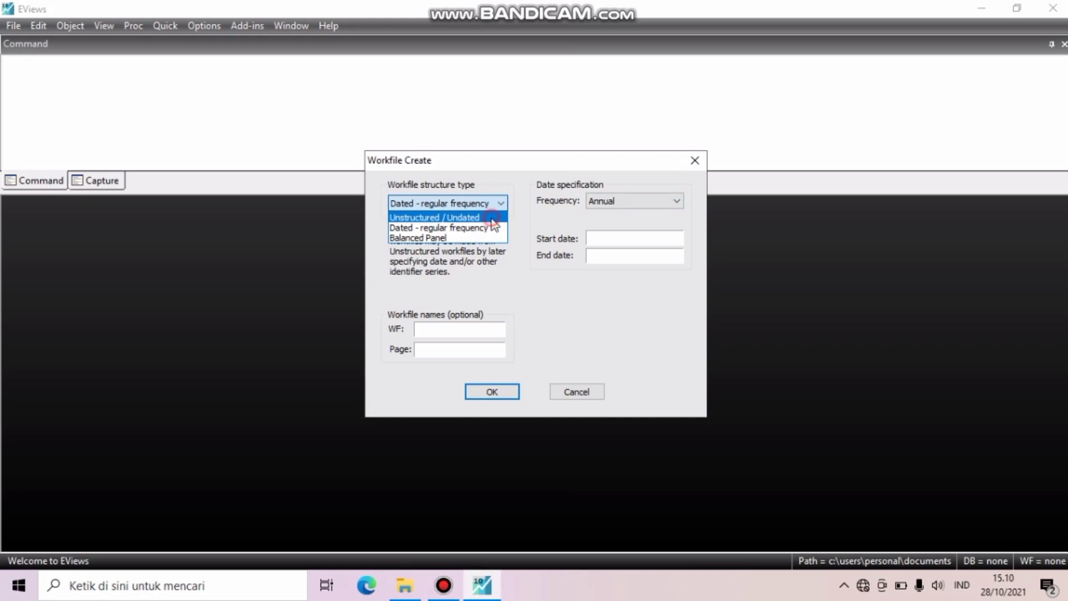
- Create an Unstructured / Undated workfile with 10 observations
click(492, 219)
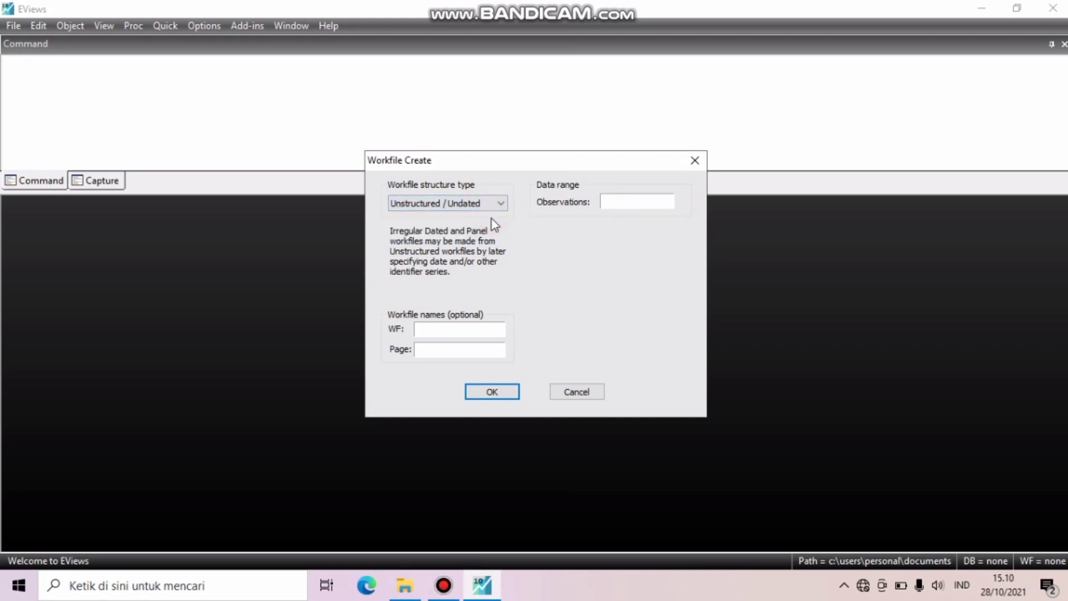
click(653, 199)
text(10)
click(483, 391)
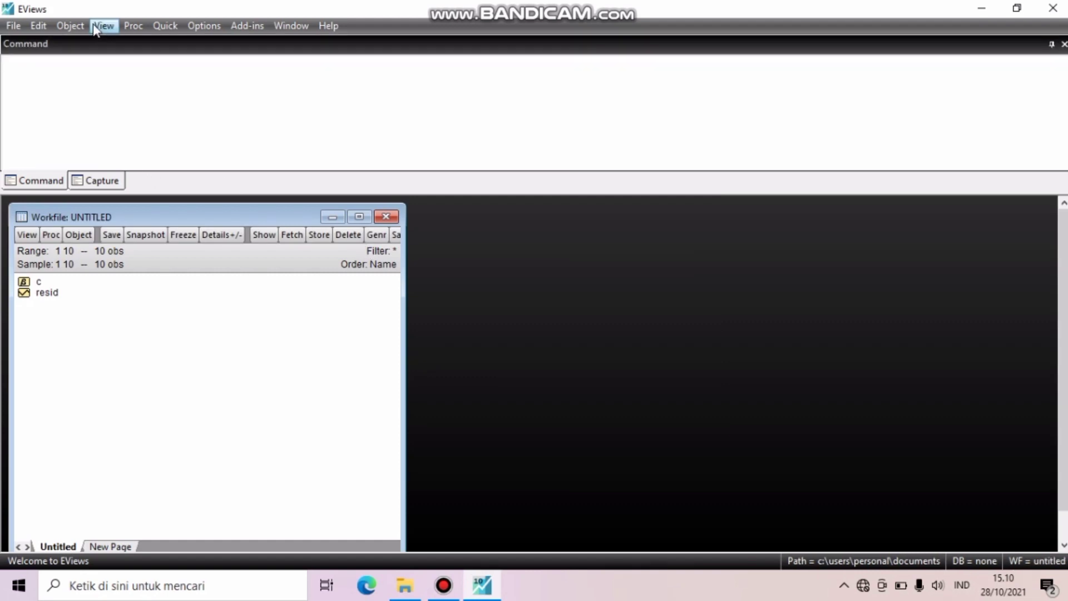
- Open the Excel file ekonometrika1.1 from the Documents folder for import into the workfile
click(19, 28)
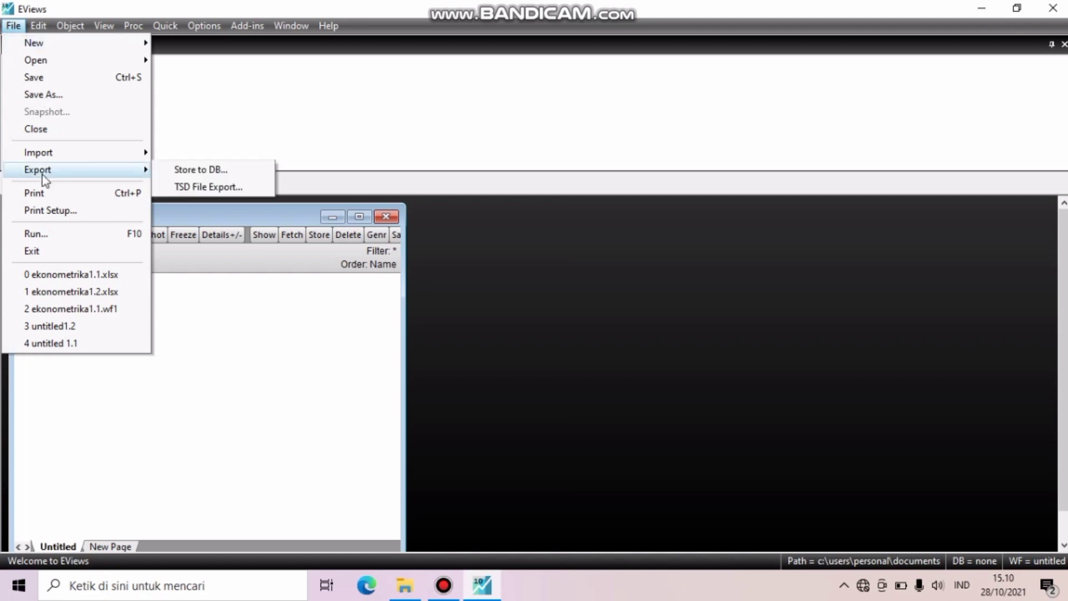
click(47, 152)
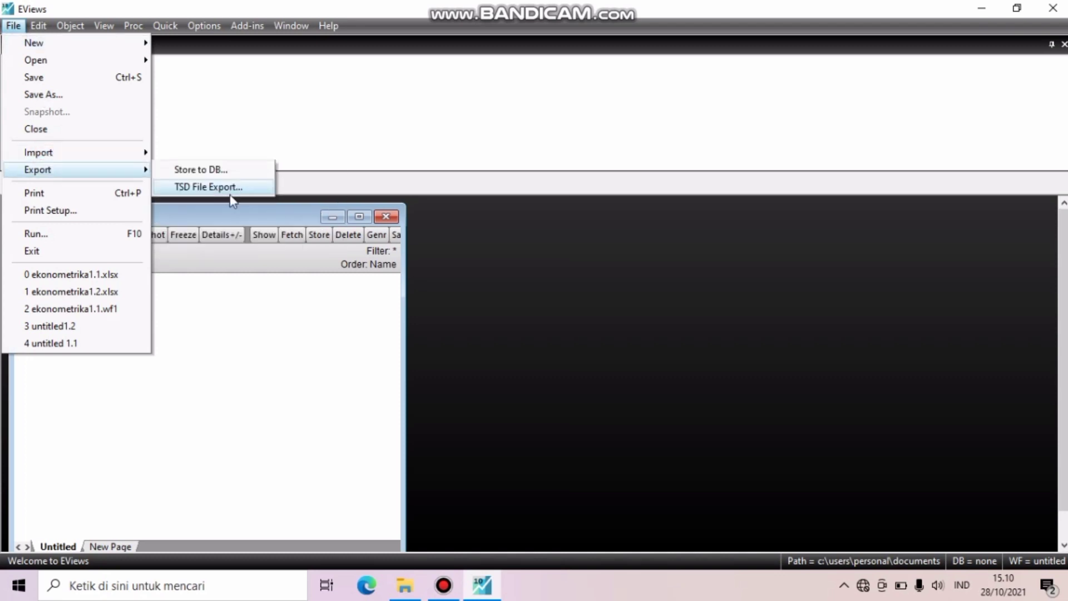
click(48, 149)
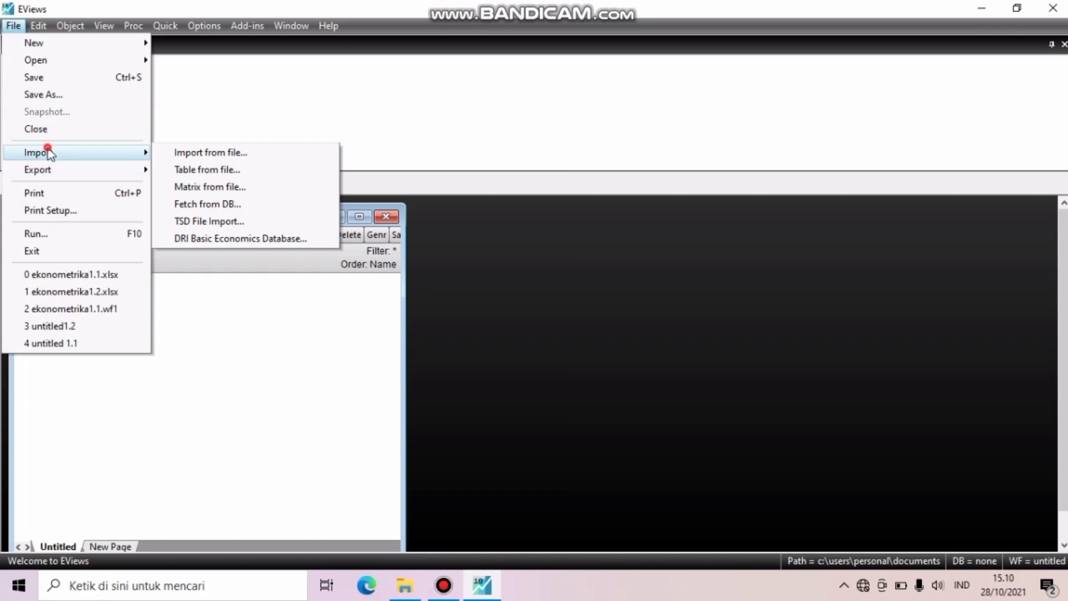
click(219, 158)
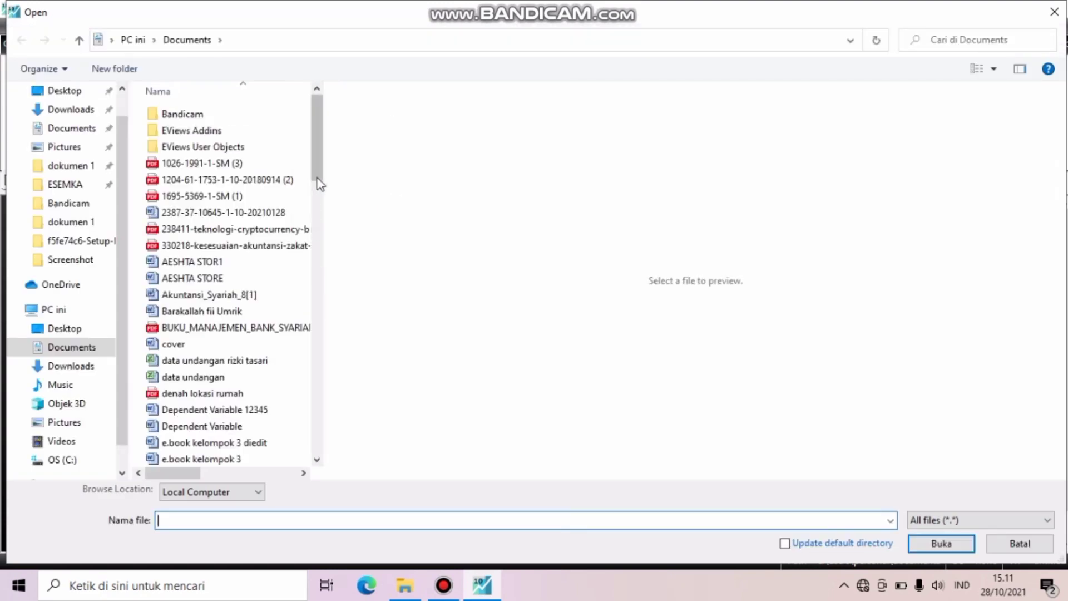
scroll(320, 209, down, 5)
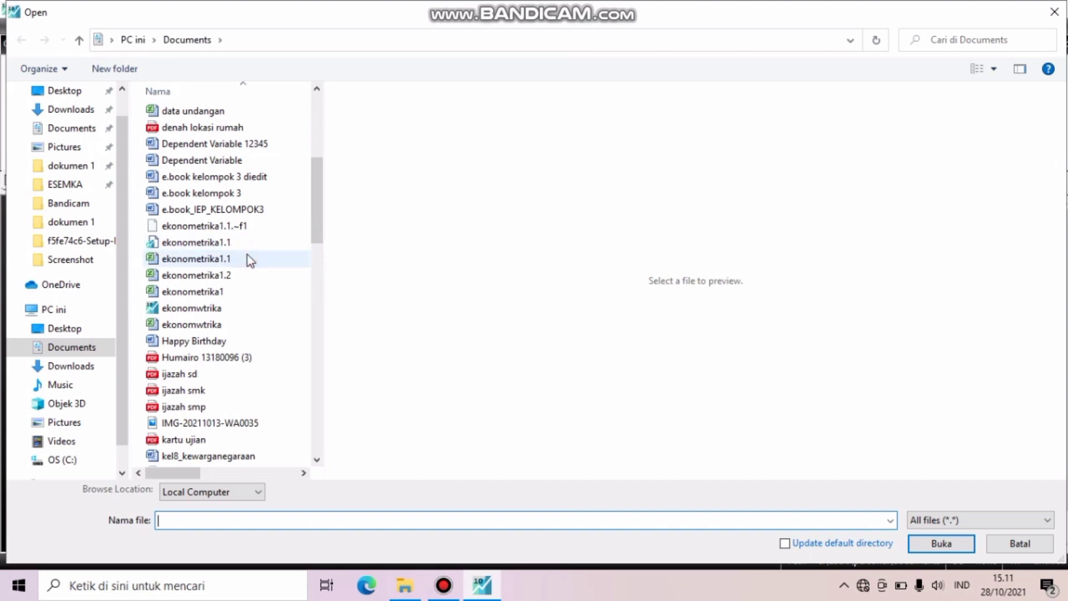
double_click(248, 257)
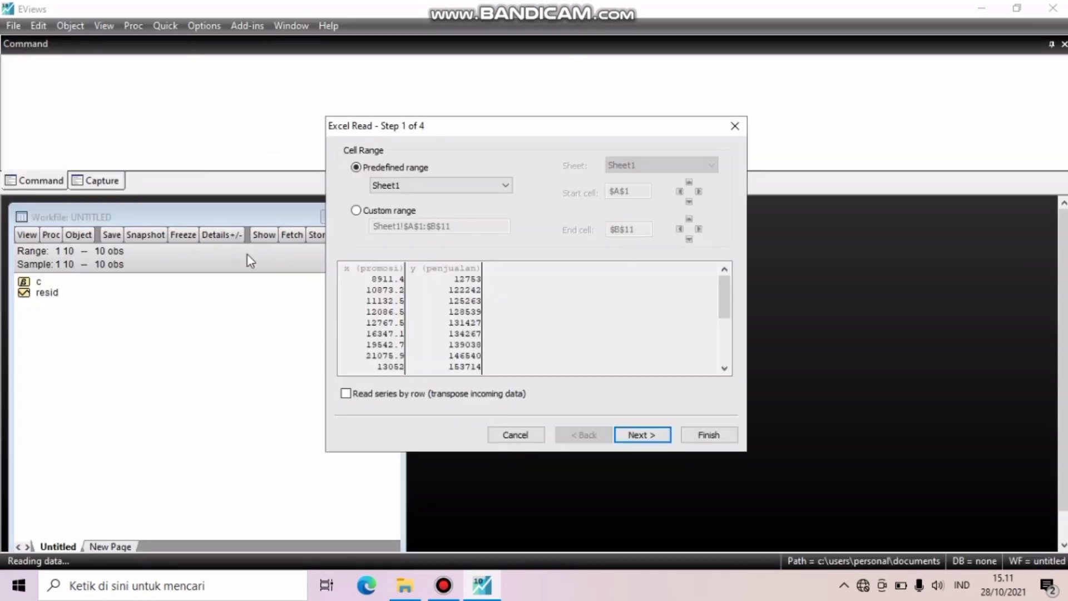
- Import the promosi and penjualan series with the default Excel read settings, without linking them to the external source
click(642, 435)
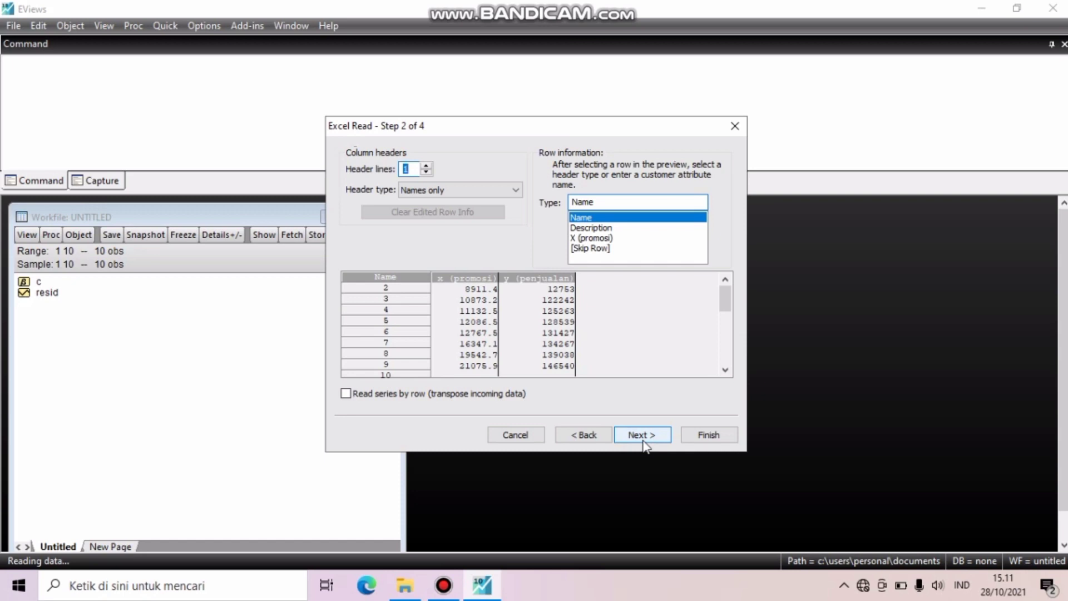
click(644, 441)
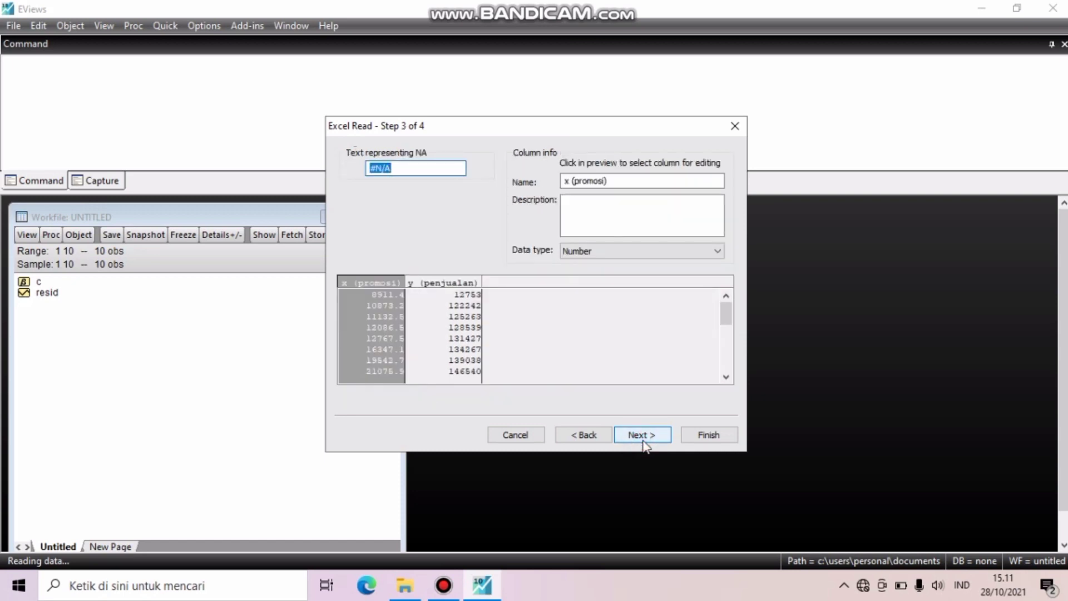
click(642, 437)
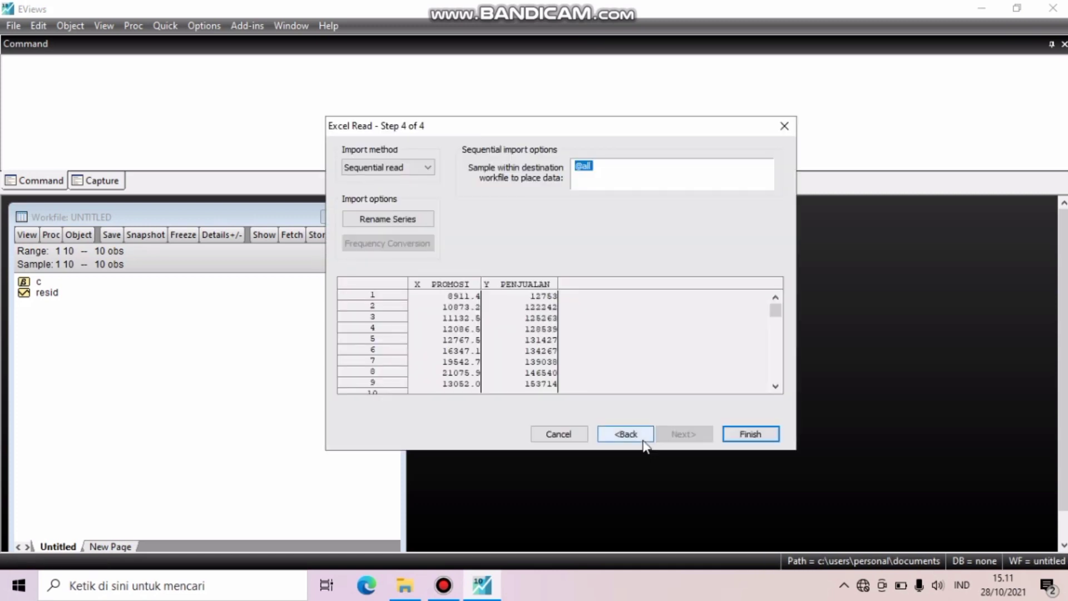
click(734, 437)
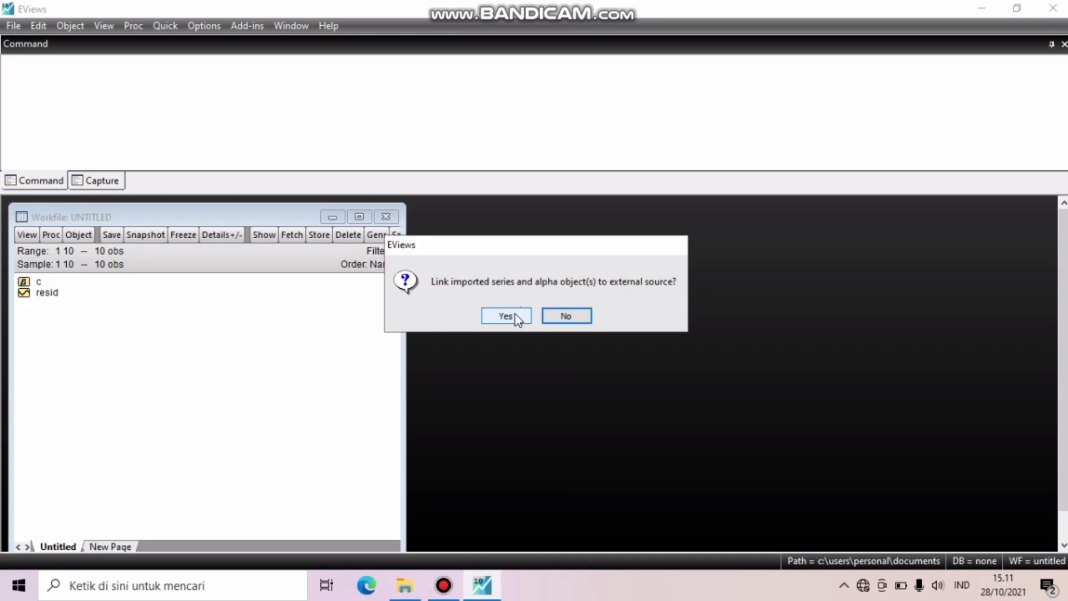
click(570, 319)
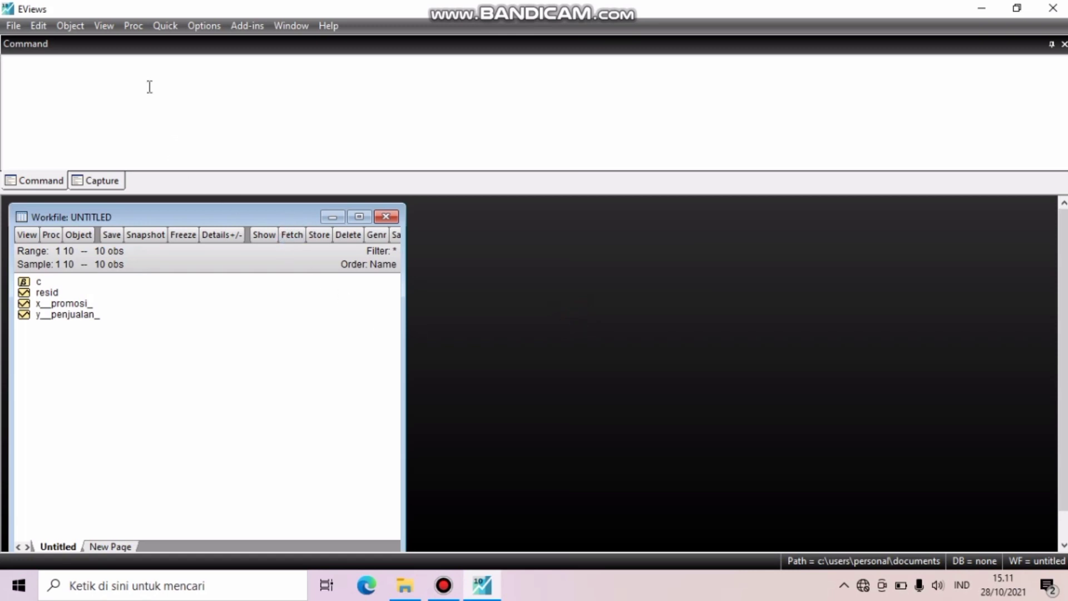
- Estimate the least squares equation "x__promosi_ c y__penjualan_" and move its results window clear of the workfile
click(164, 26)
mouse_move(203, 135)
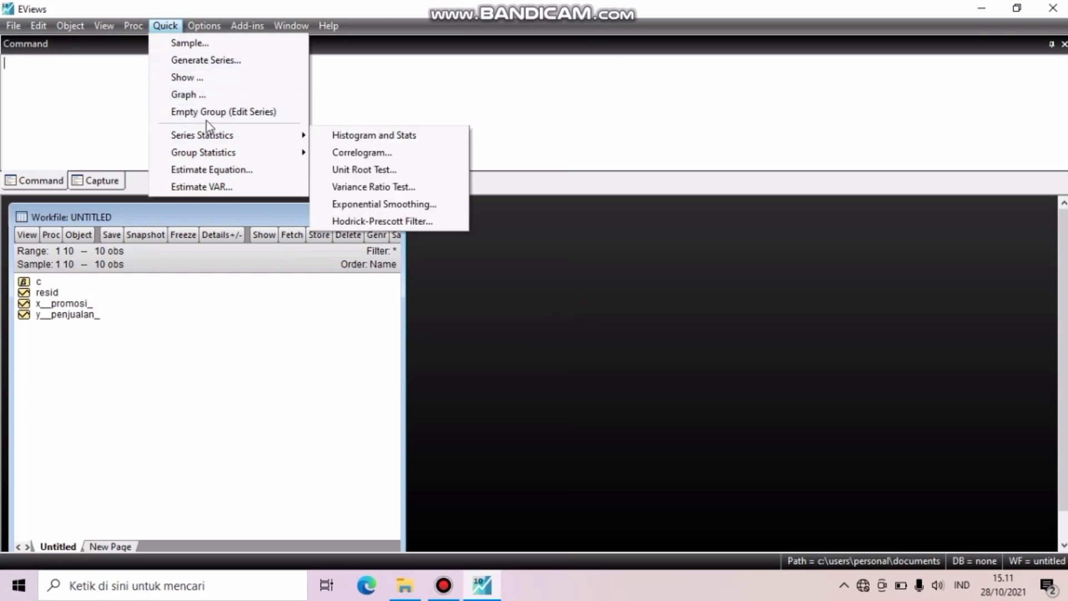
click(214, 170)
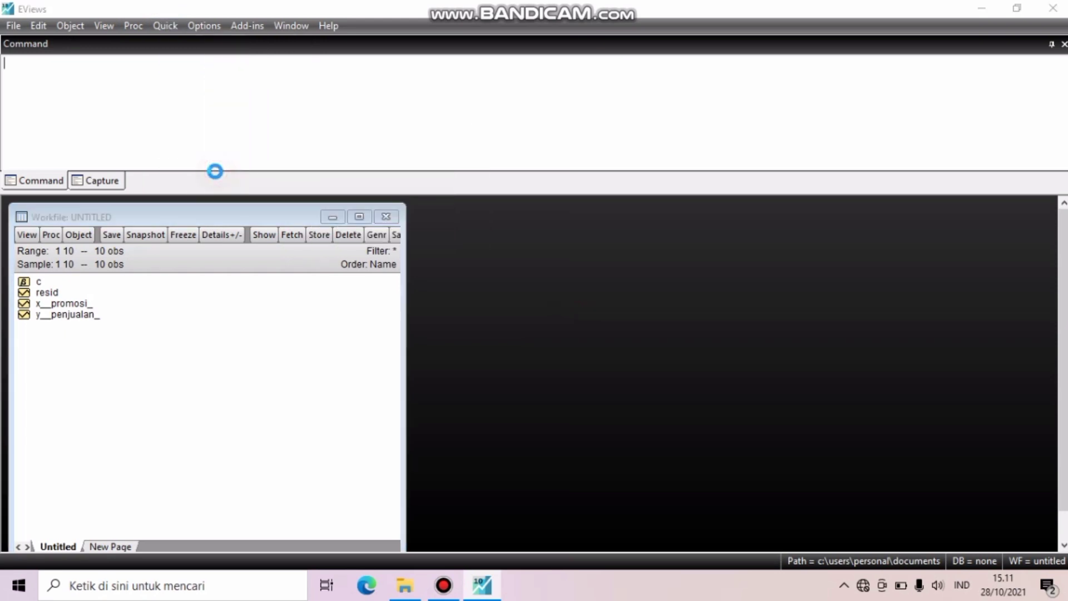
text(x)
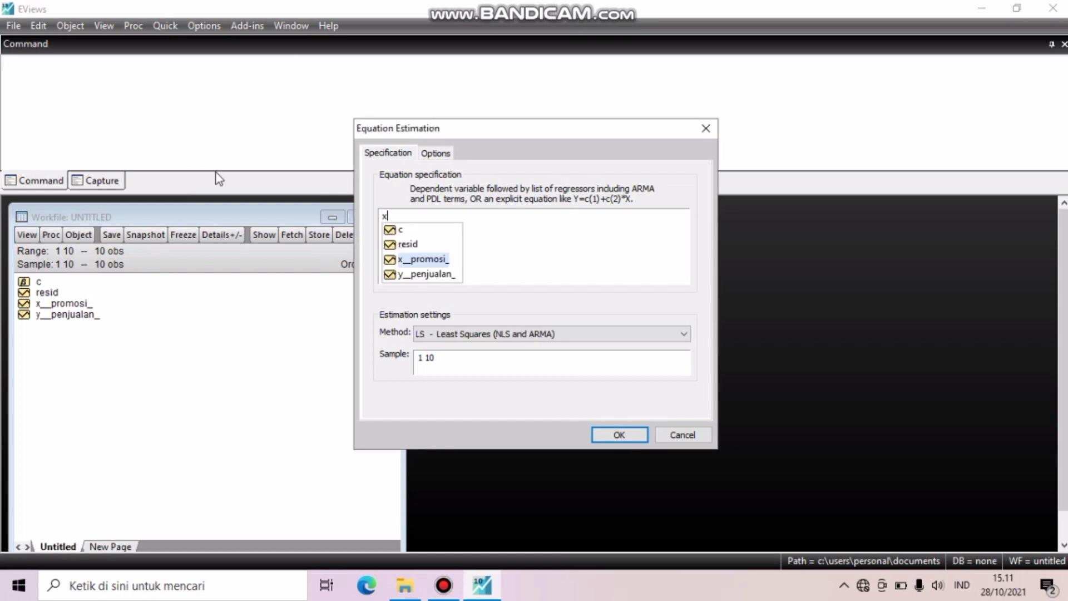
key(Return)
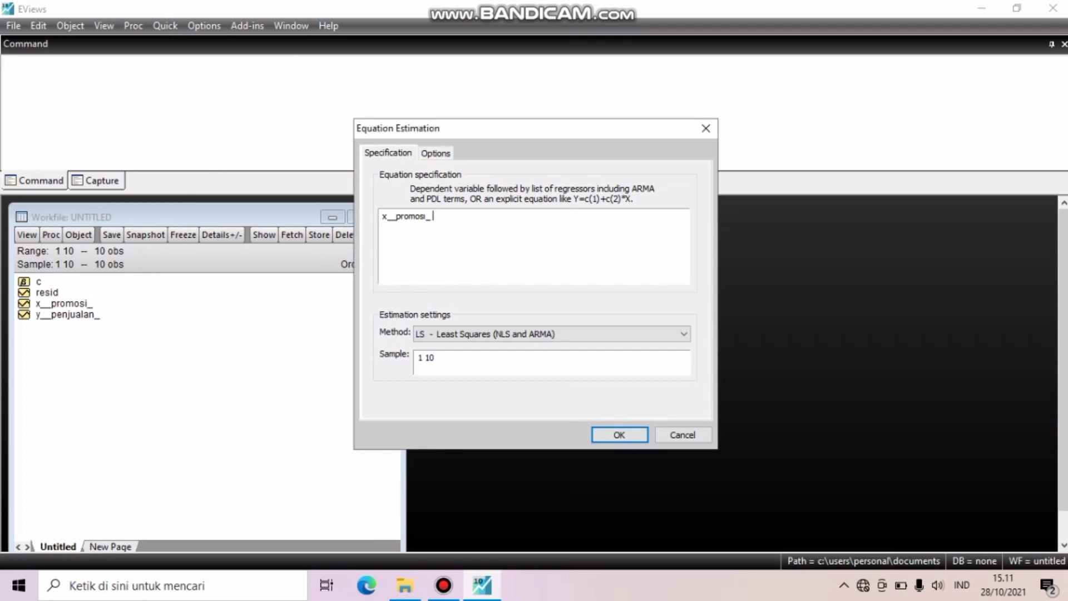
text(c y)
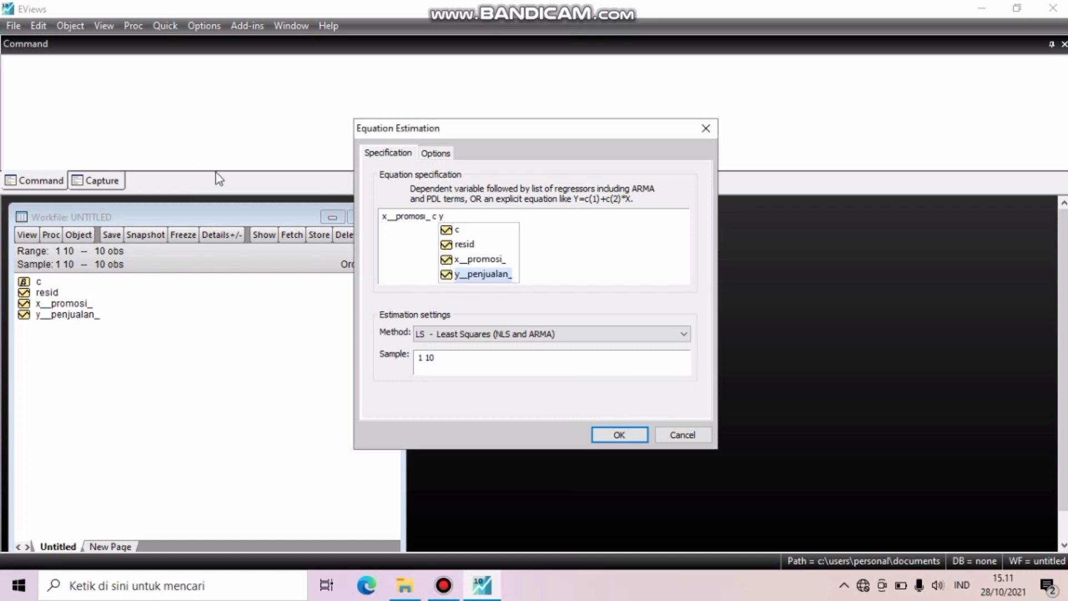
key(Return)
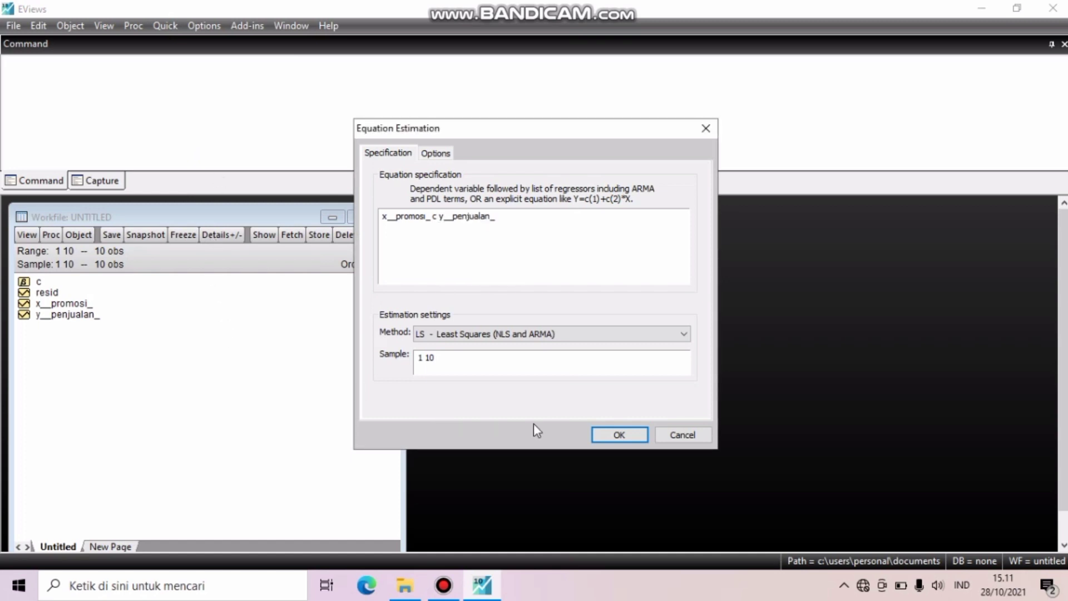
click(615, 435)
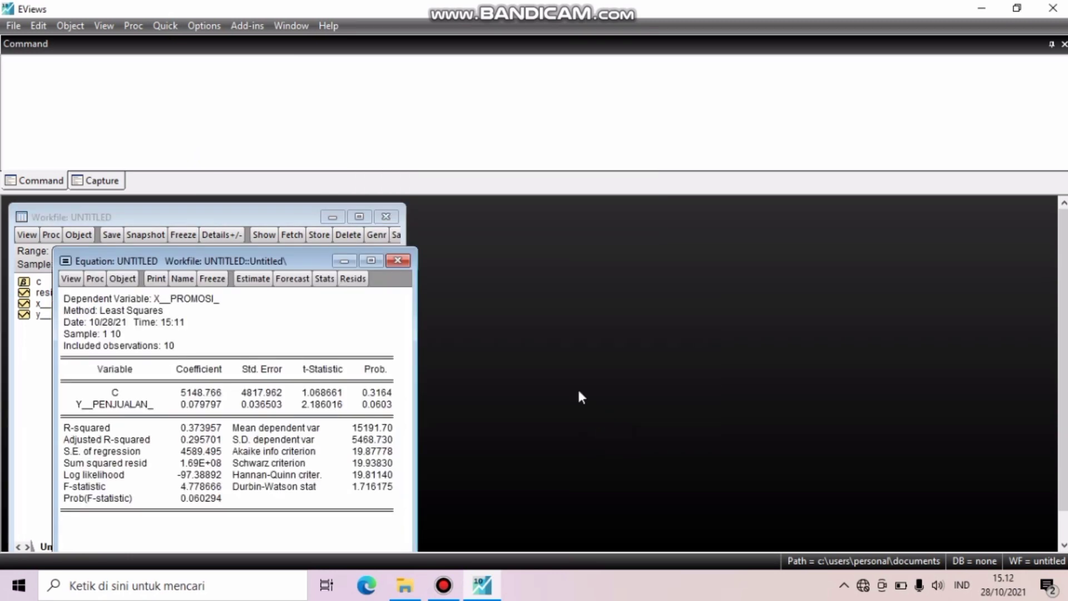
drag(246, 259, 592, 196)
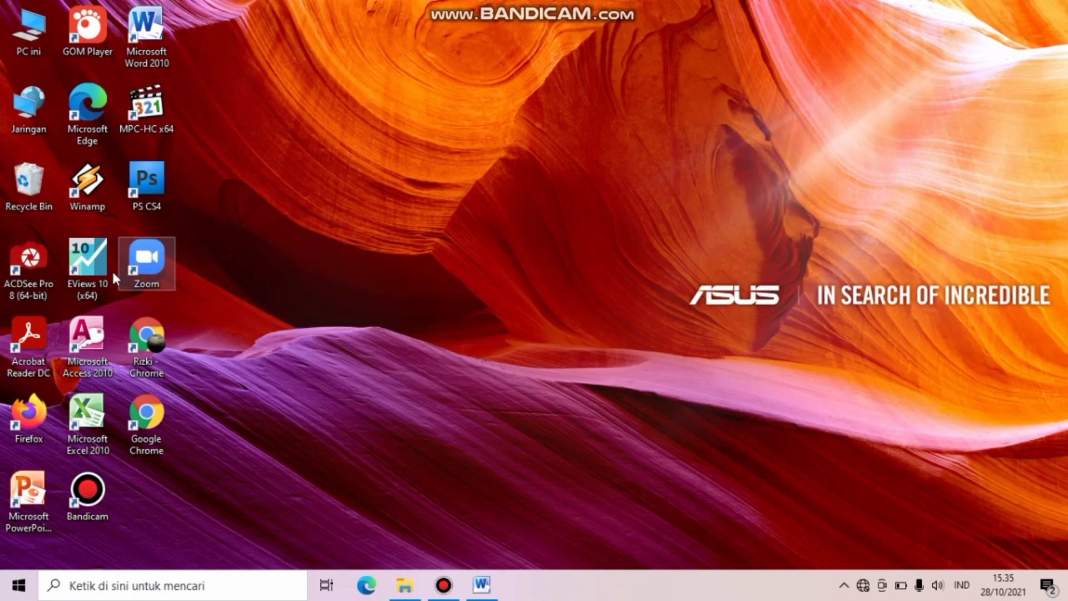
- Launch EViews 10 and create a new Unstructured / Undated workfile with 10 observations
double_click(104, 269)
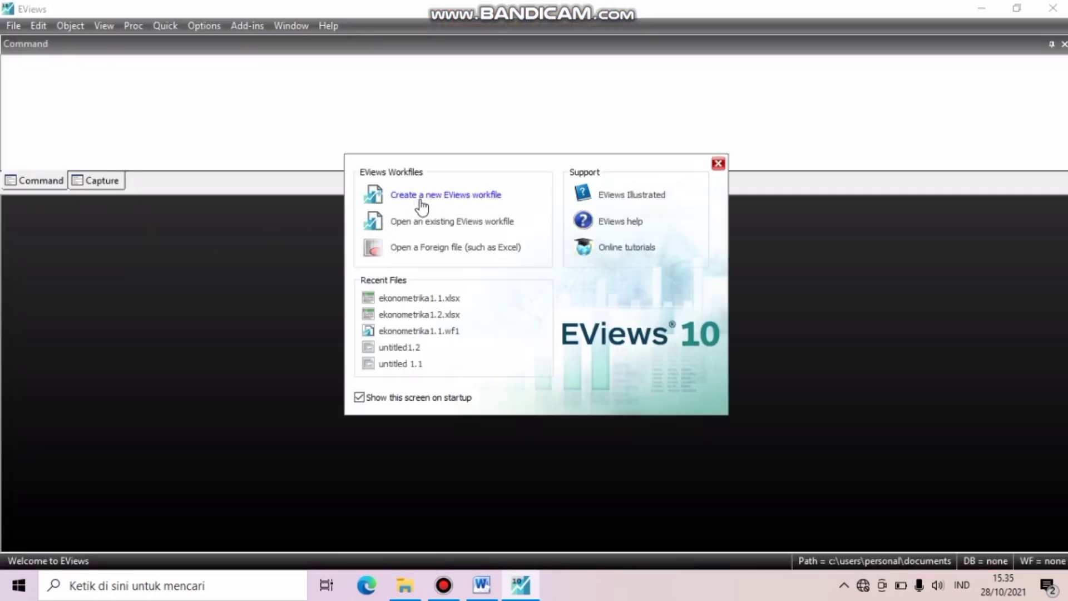
click(421, 201)
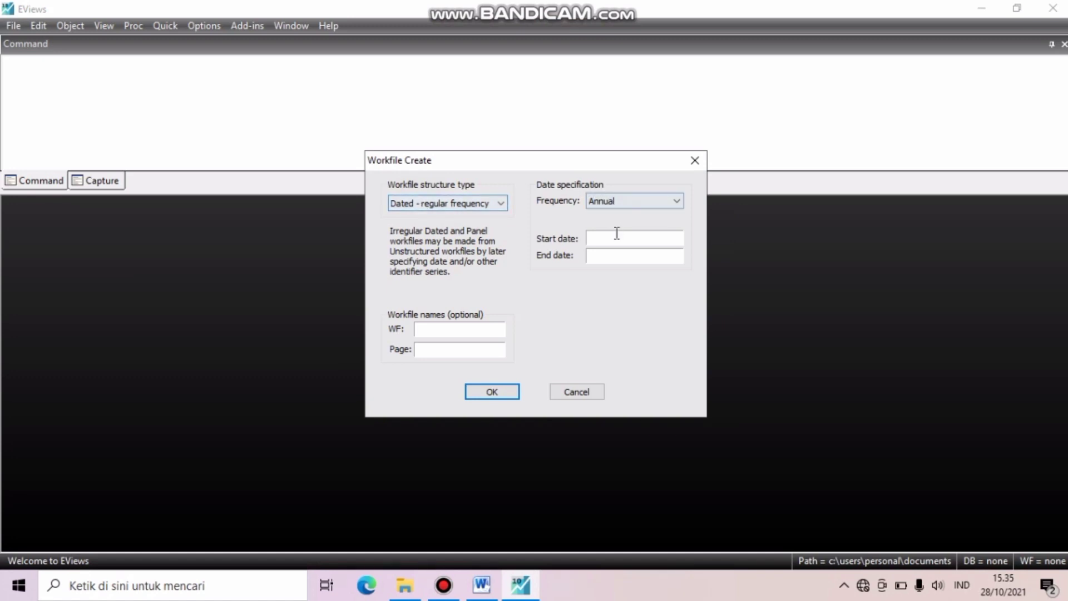
click(466, 205)
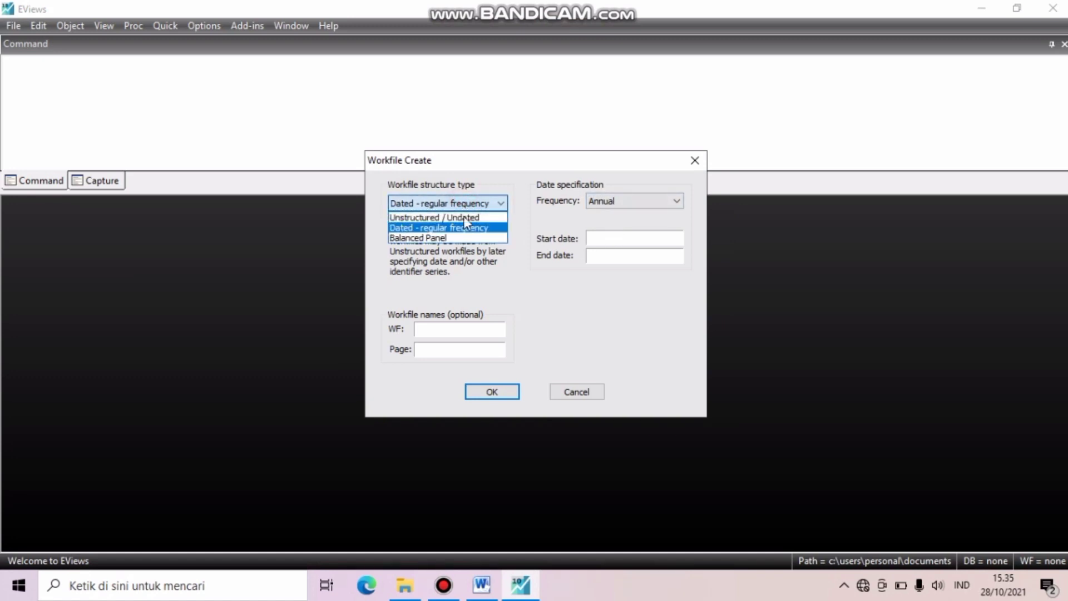
click(465, 216)
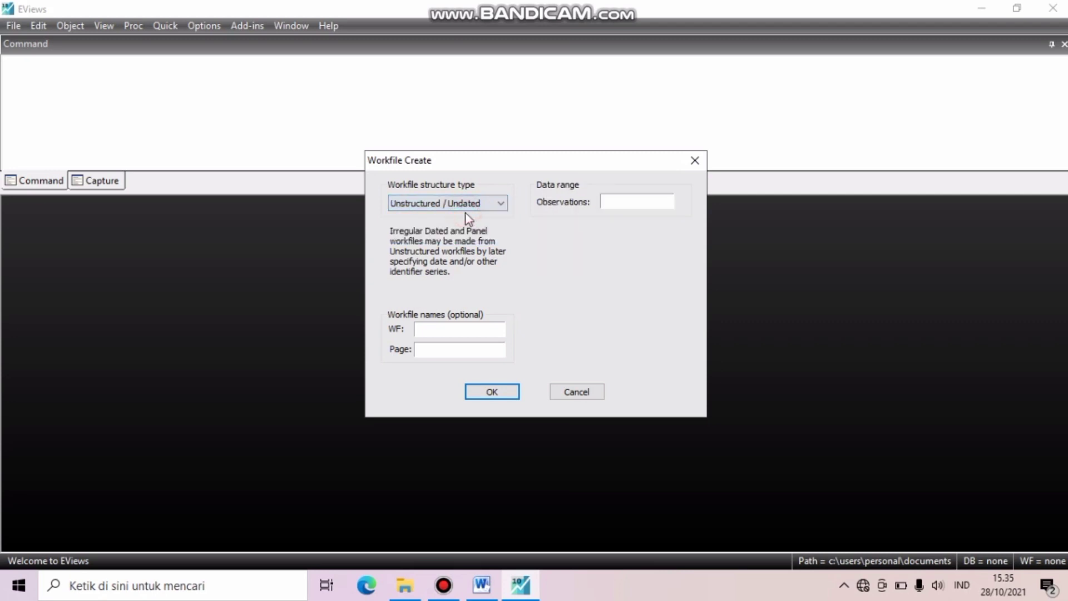
click(633, 200)
text(10)
click(493, 389)
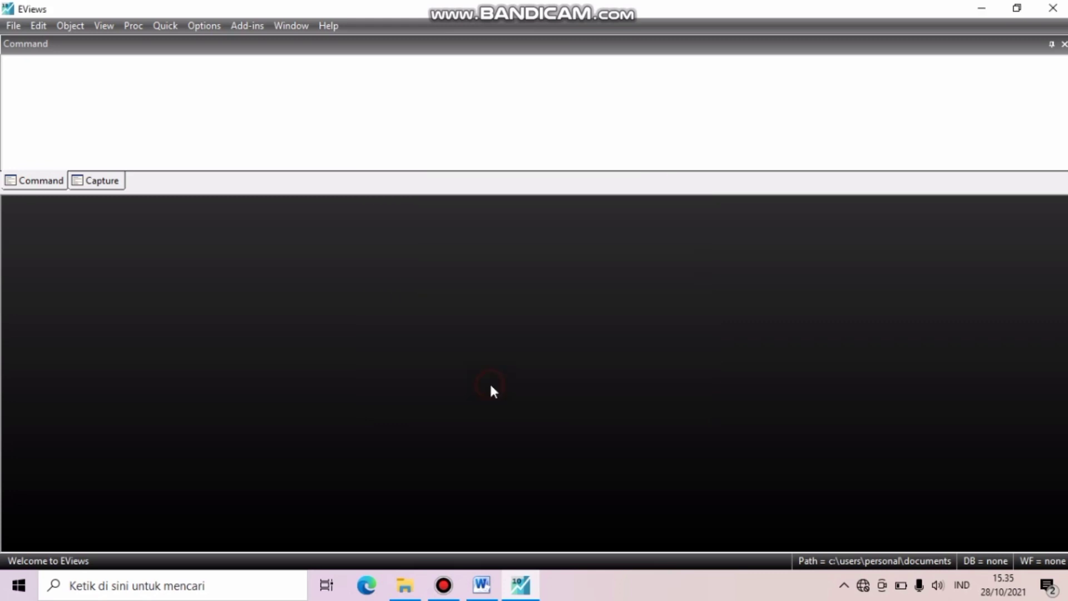
- Choose the Excel version of ekonometrika1.1 in Documents as the file to import into the new workfile
click(13, 26)
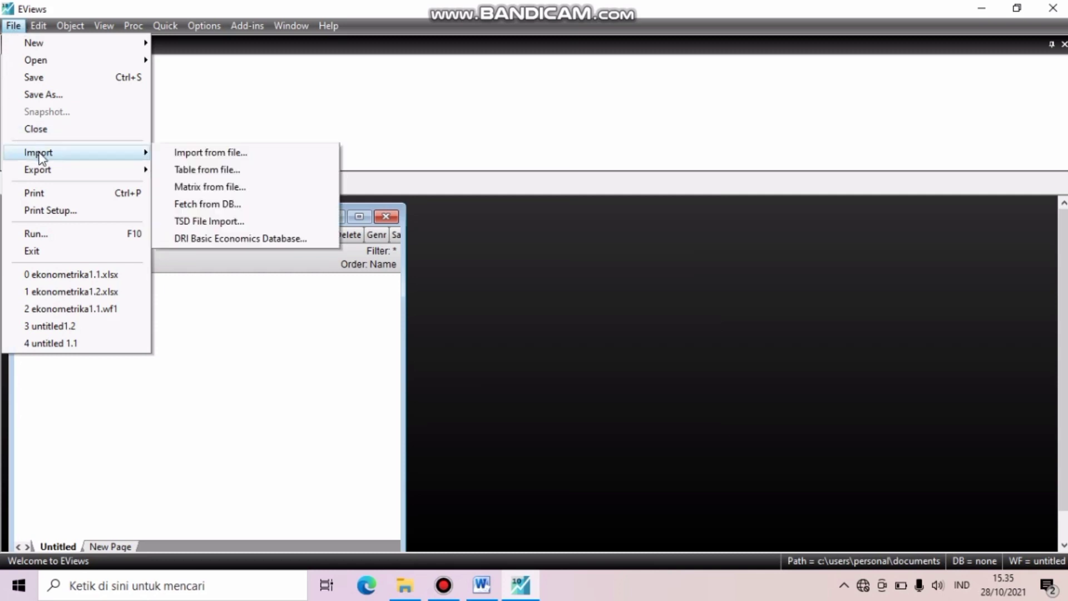
mouse_move(49, 158)
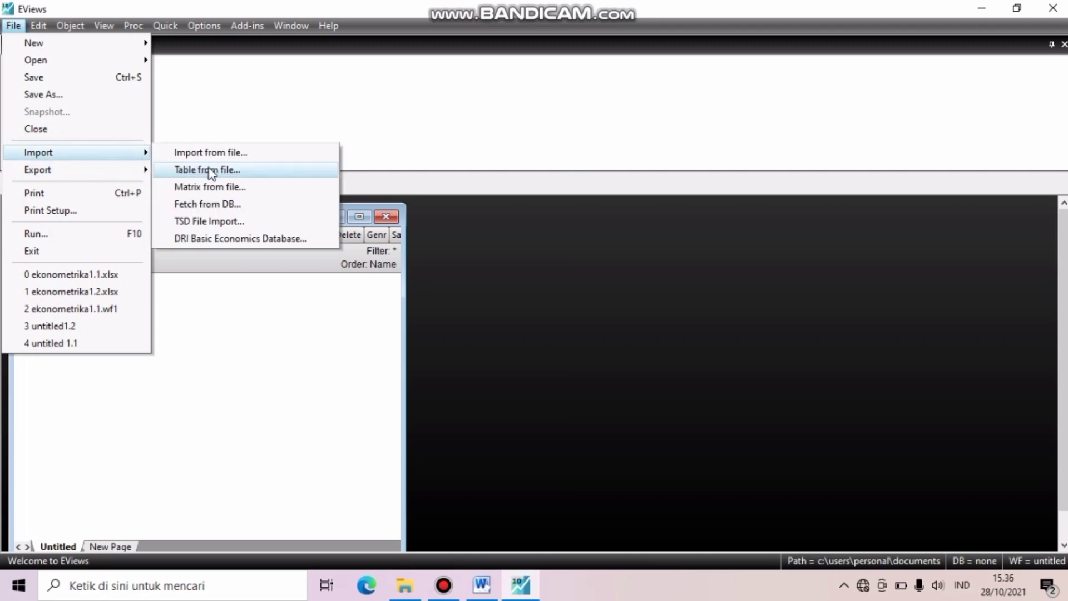
click(214, 153)
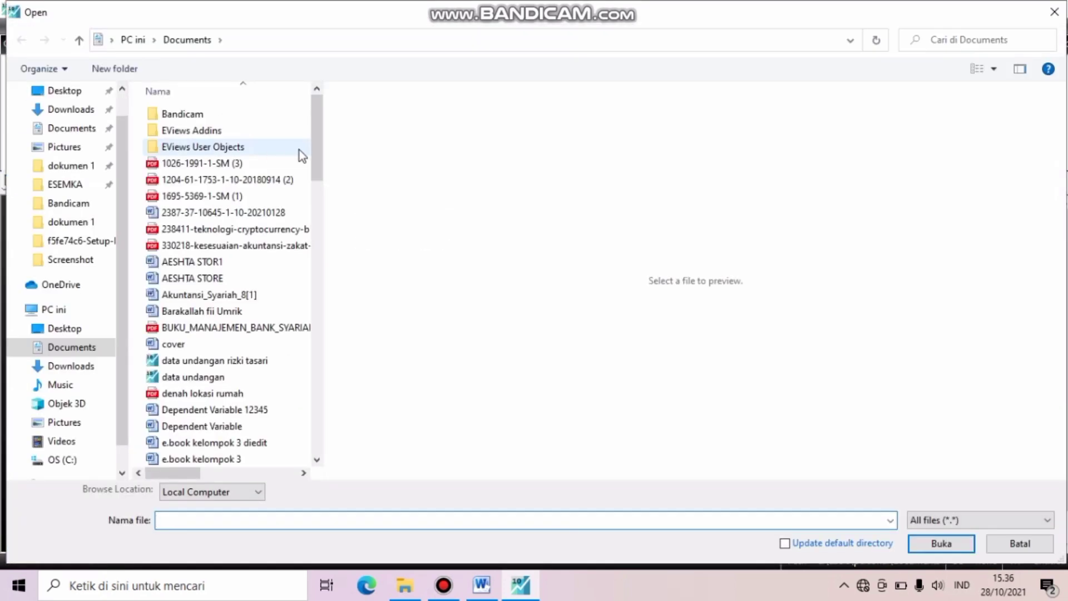
drag(317, 158, 312, 213)
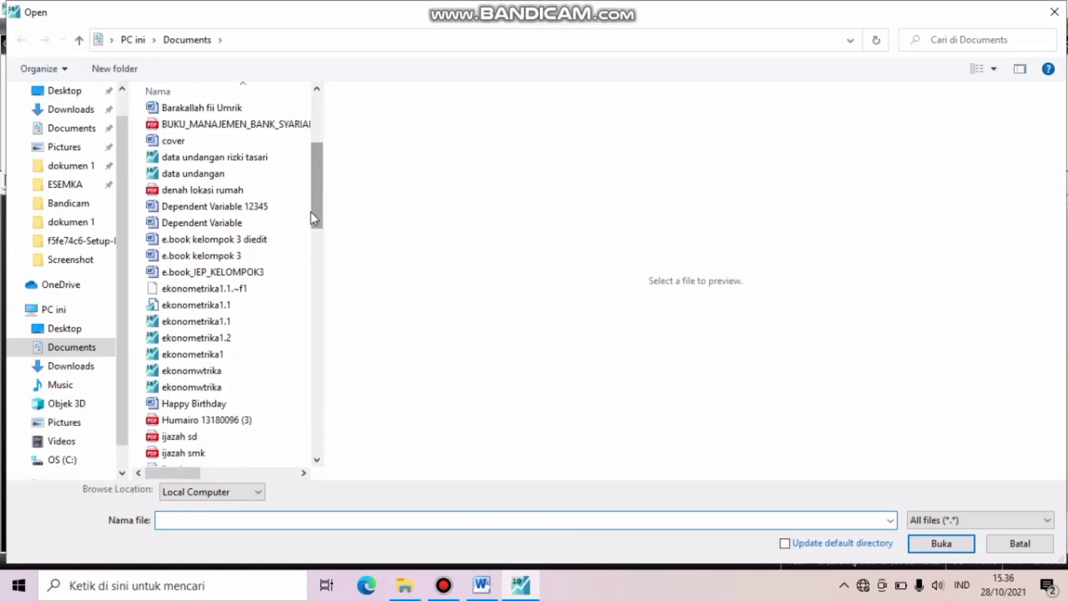
click(253, 307)
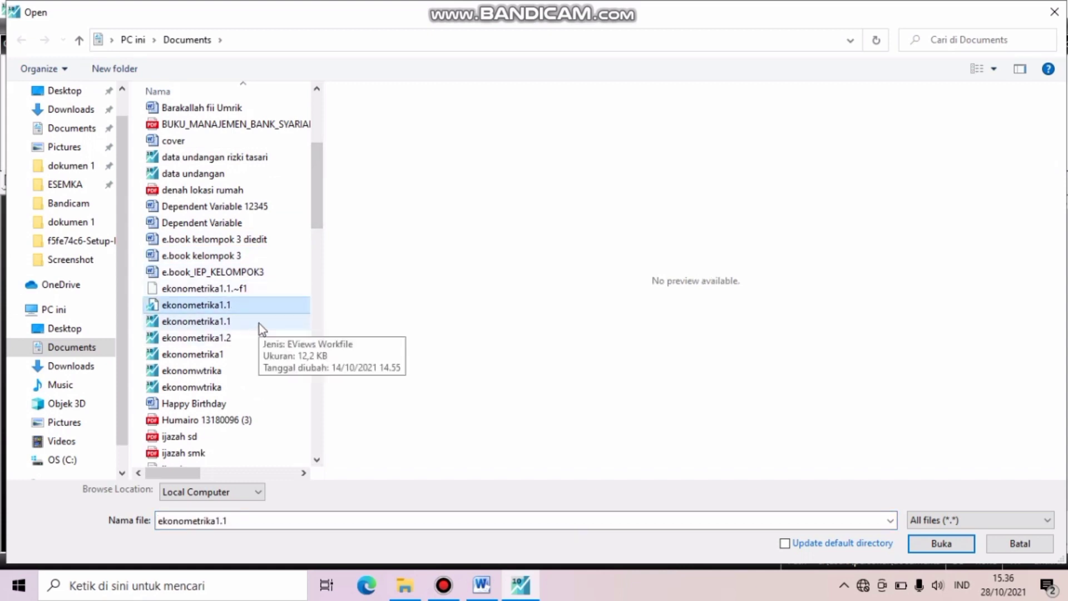
click(259, 324)
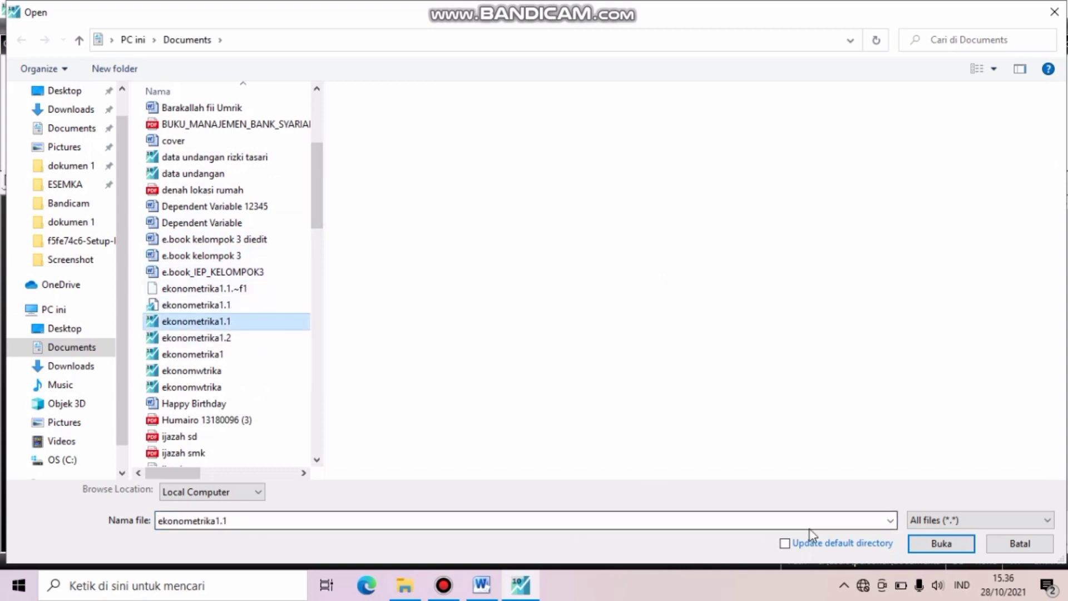
click(930, 545)
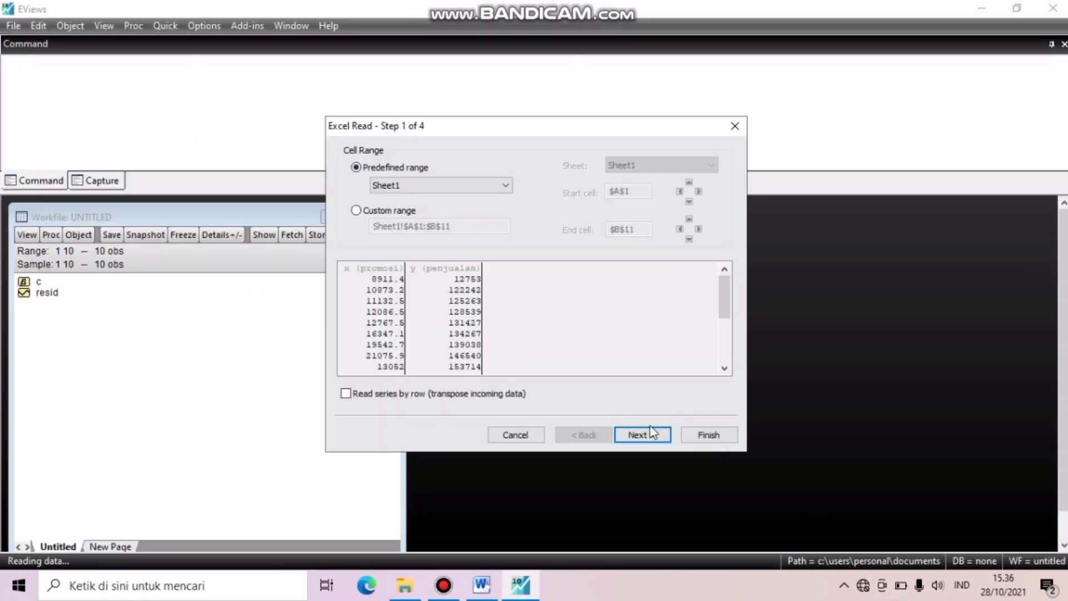
- Import the promosi and penjualan series with the default Excel read settings and link them to the external source
click(646, 435)
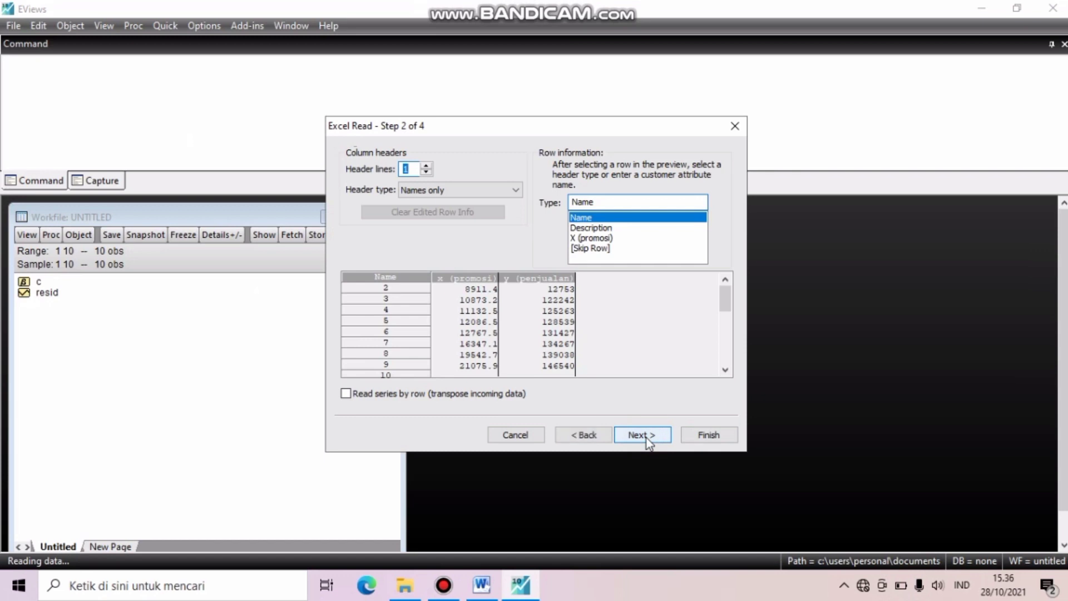
click(646, 435)
click(646, 434)
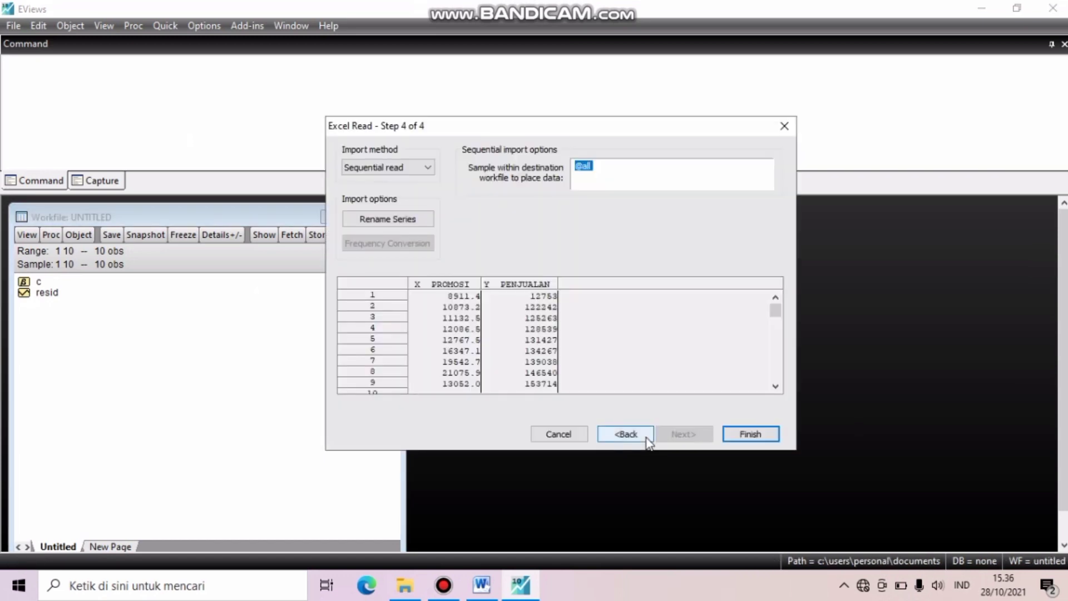
click(744, 435)
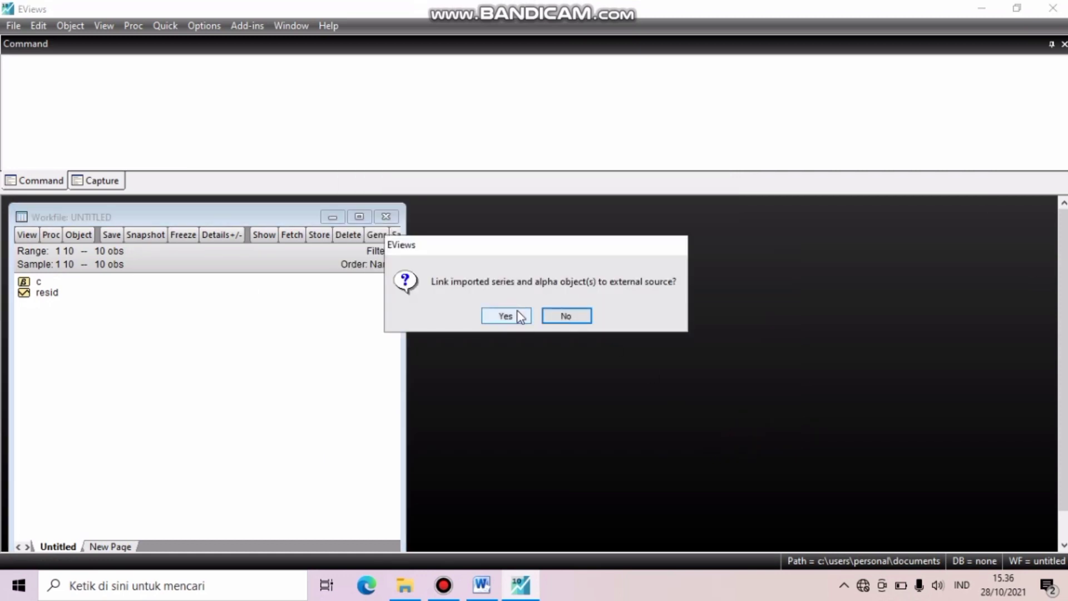
click(519, 315)
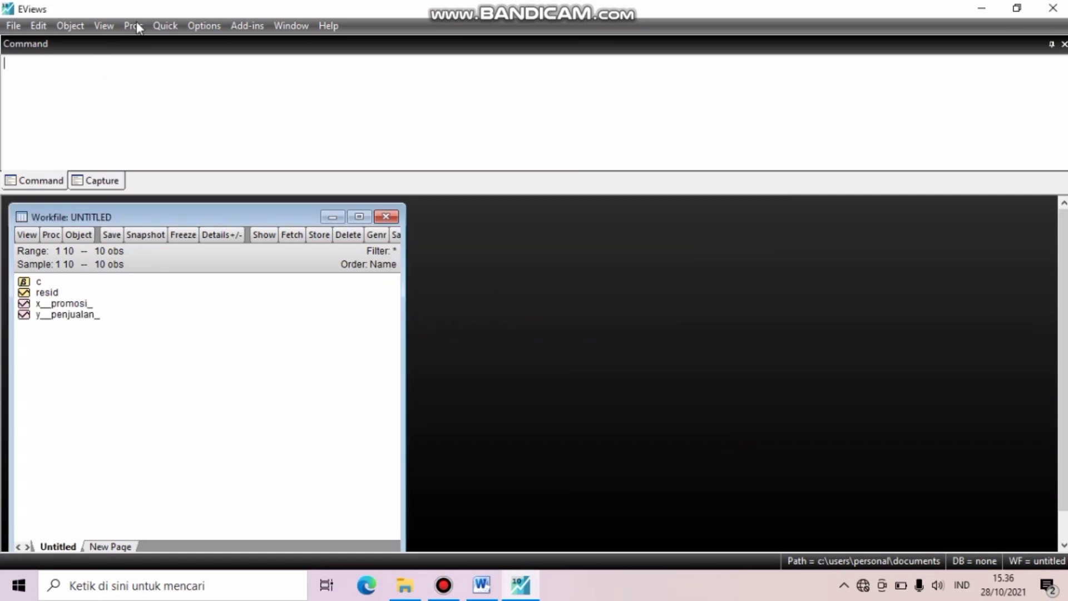
- Estimate the least squares equation "x__promosi_ c y__penjualan_" on sample 1 10 and place its results window beside the workfile
click(165, 25)
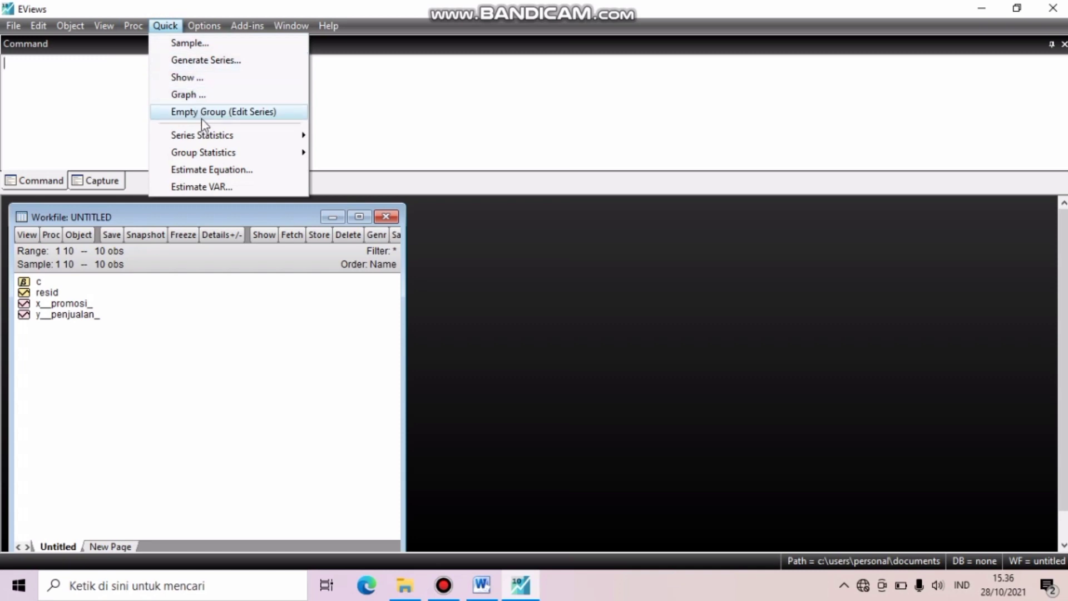
mouse_move(210, 137)
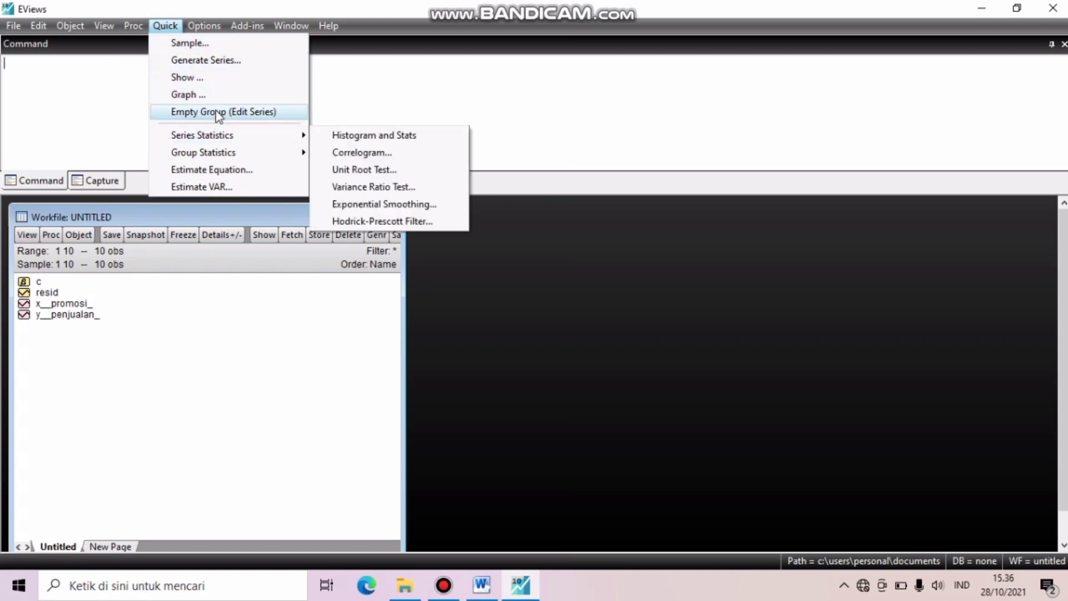
click(221, 168)
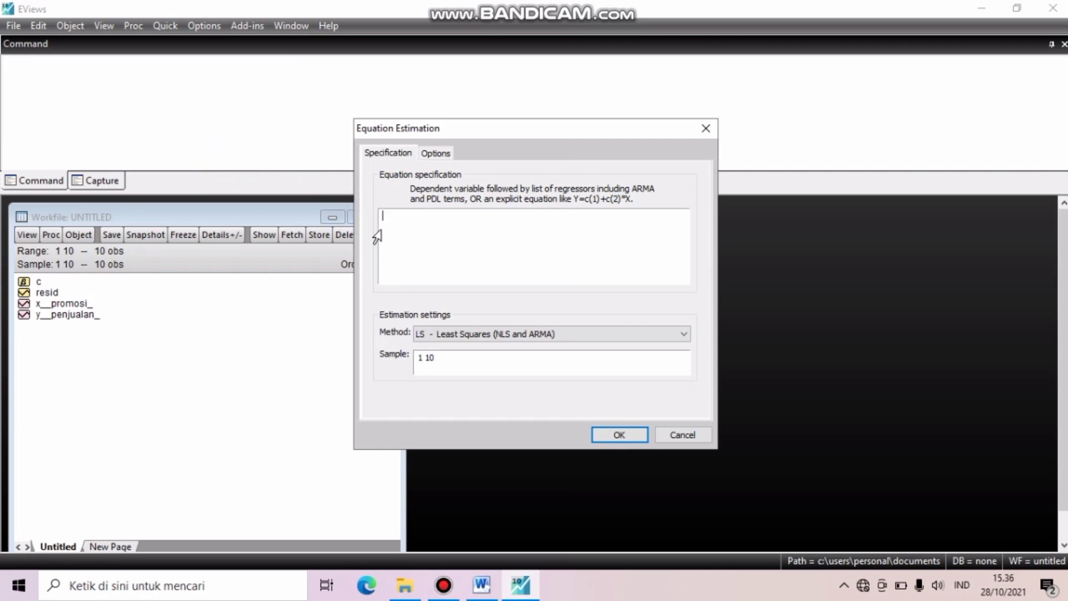
click(419, 220)
text(x)
key(Return)
text(c y)
key(Return)
click(619, 435)
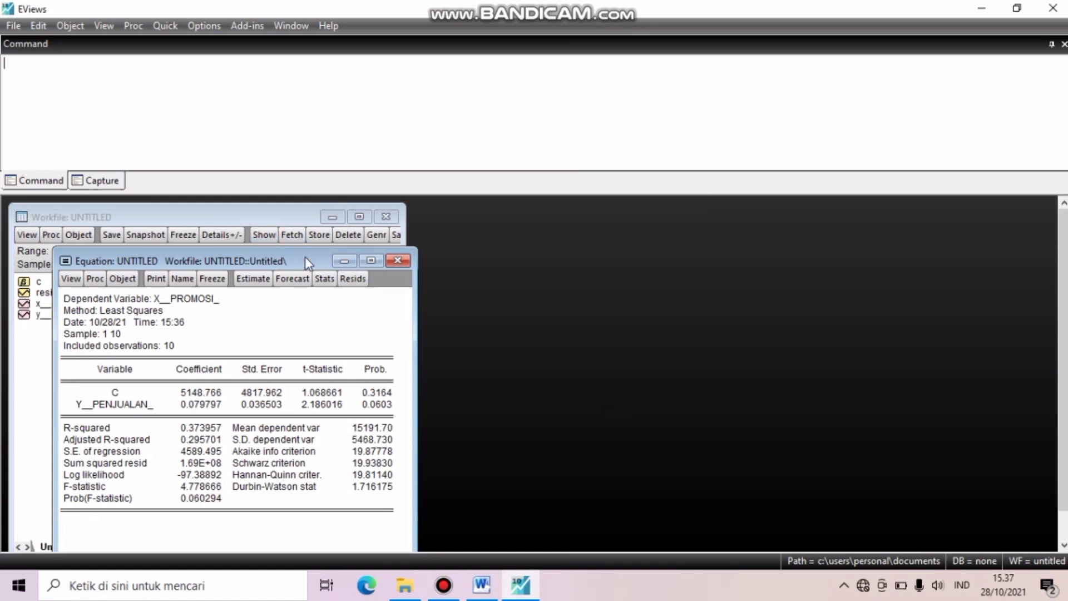
drag(304, 259, 717, 198)
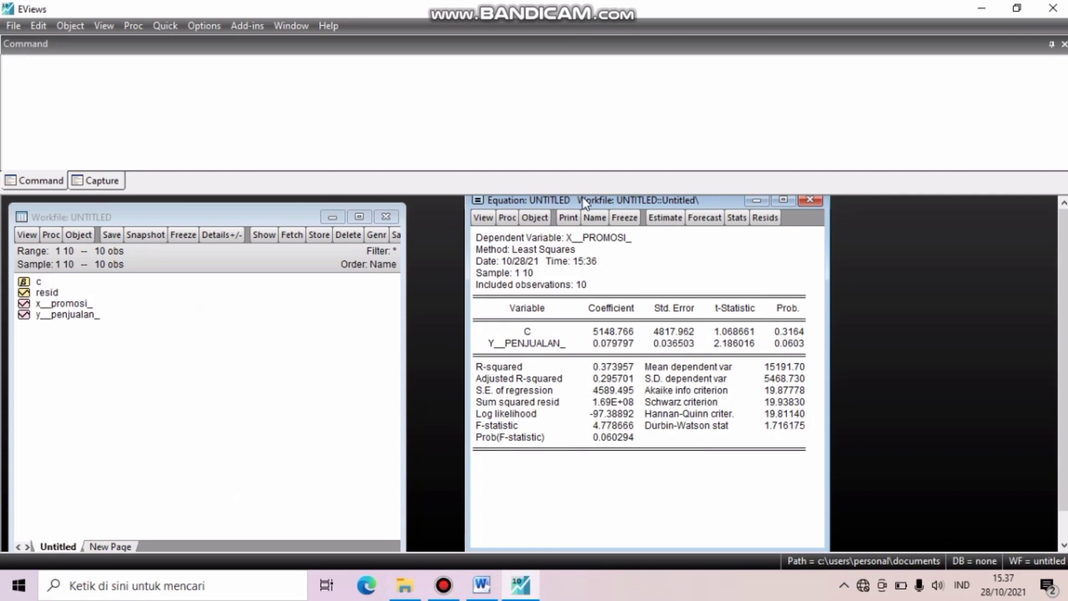
- Run the Histogram - Normality Test on the residuals of the estimated equation
click(483, 219)
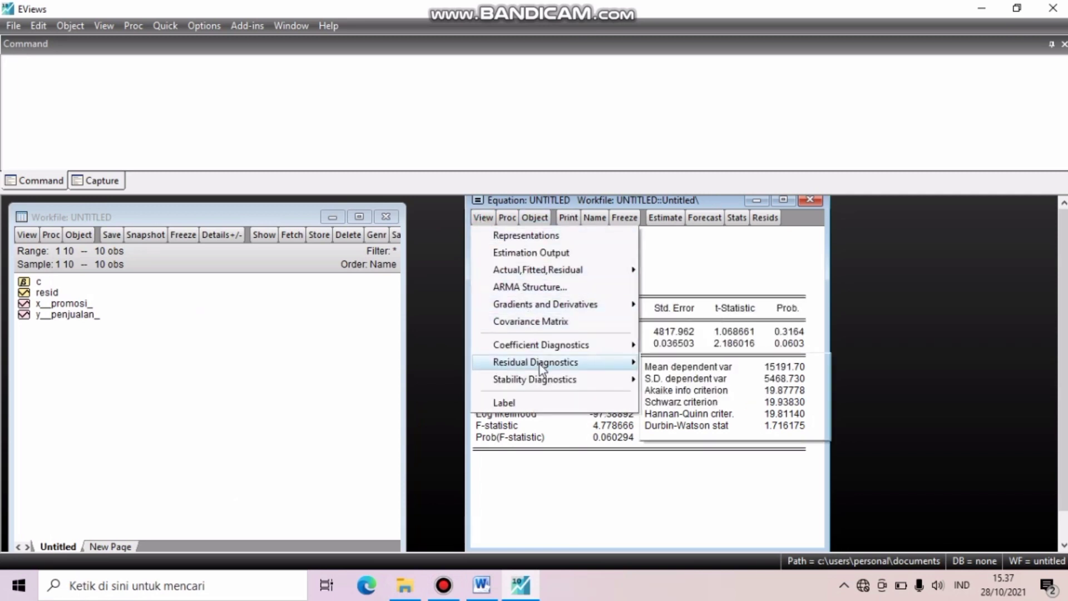
mouse_move(539, 365)
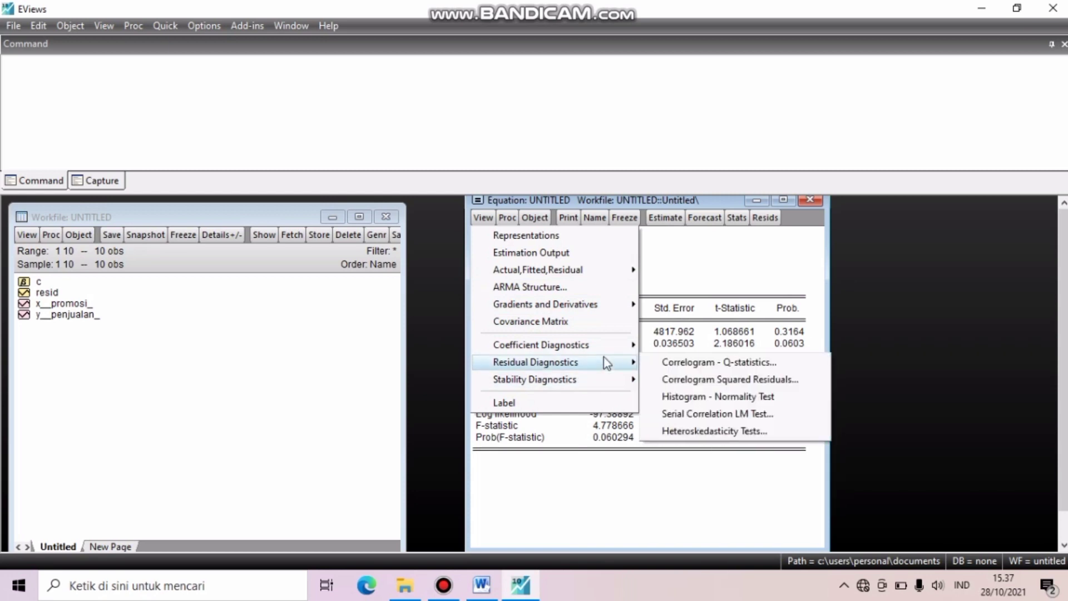
click(680, 396)
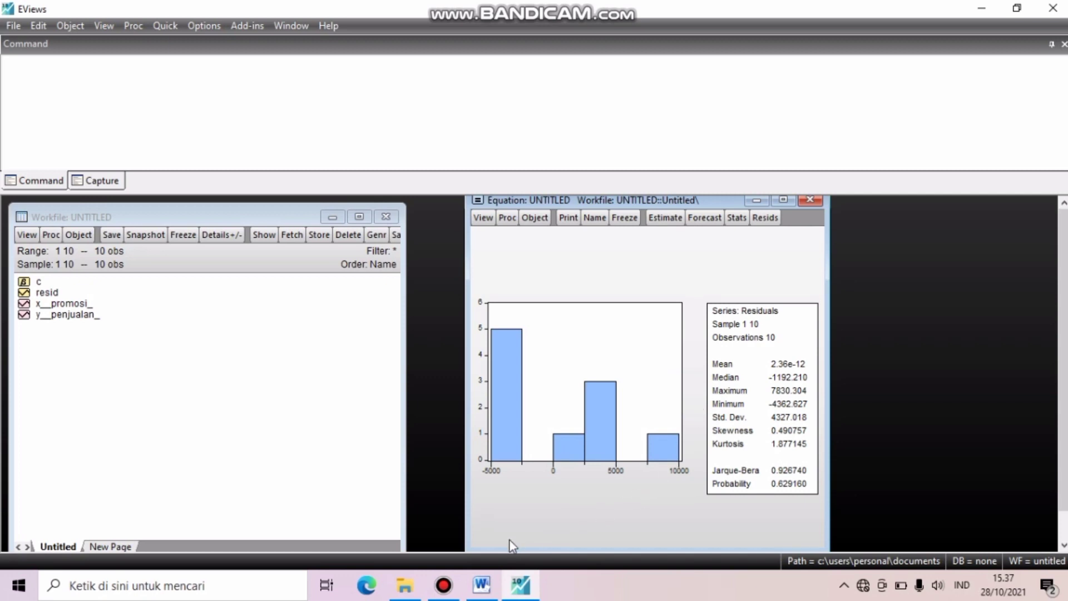
click(448, 587)
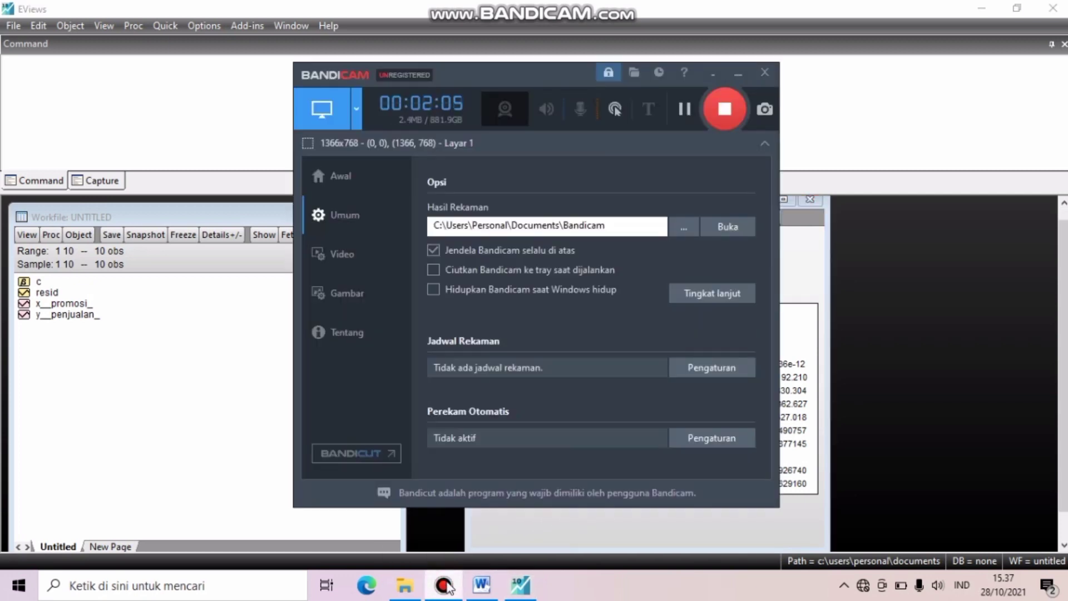
click(724, 109)
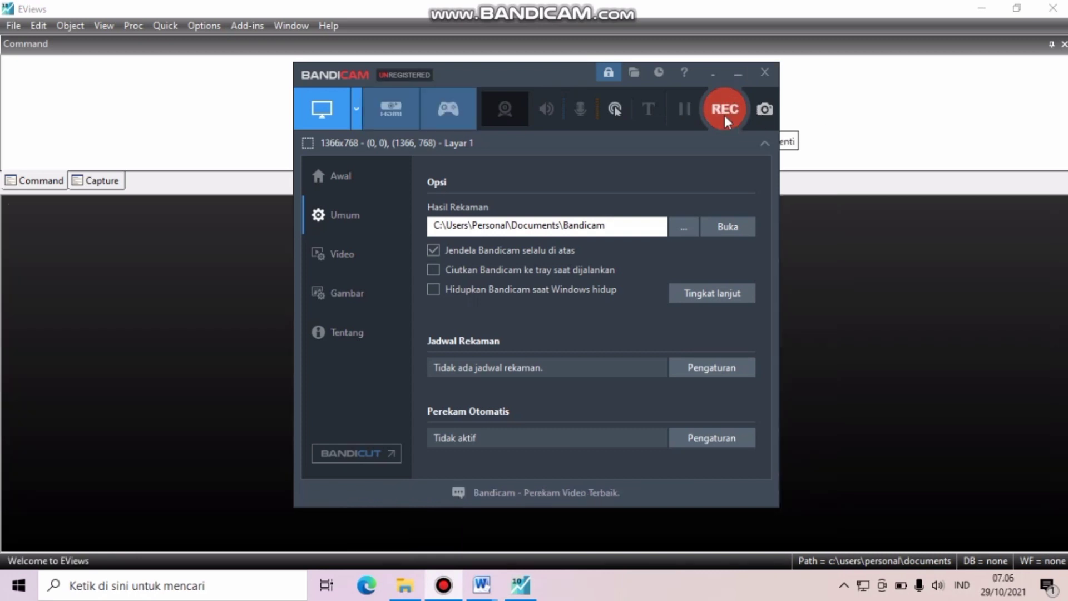
click(725, 115)
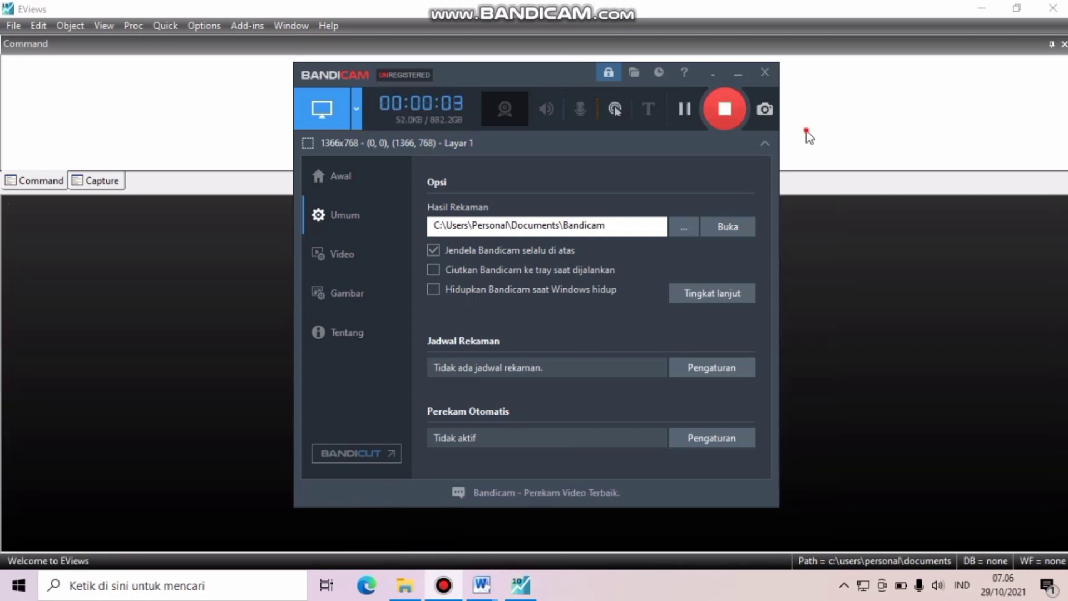
click(733, 81)
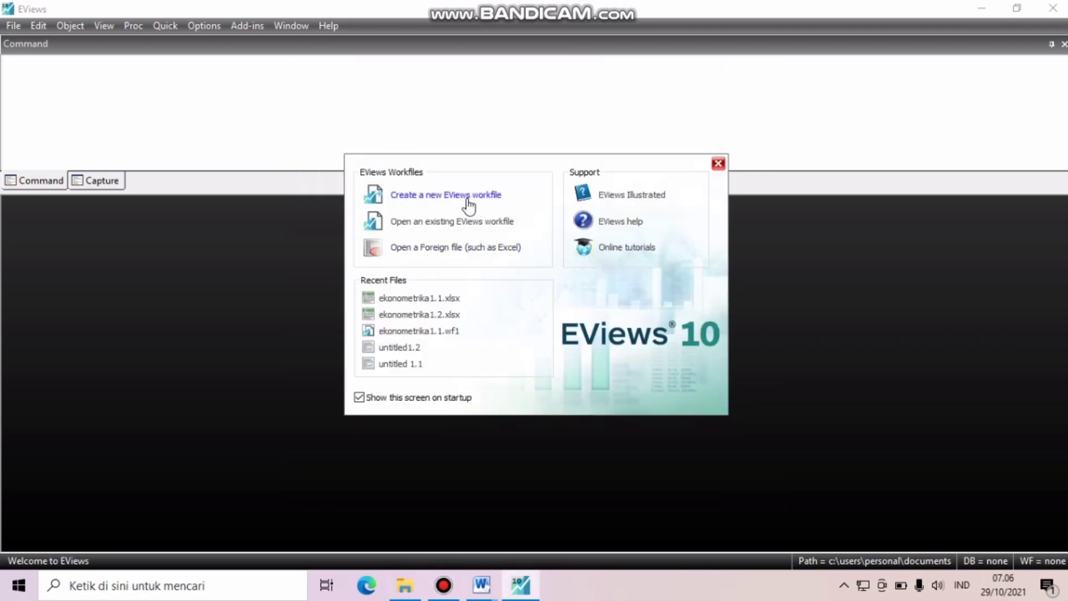
- Create a new Unstructured / Undated workfile with 10 observations
click(468, 204)
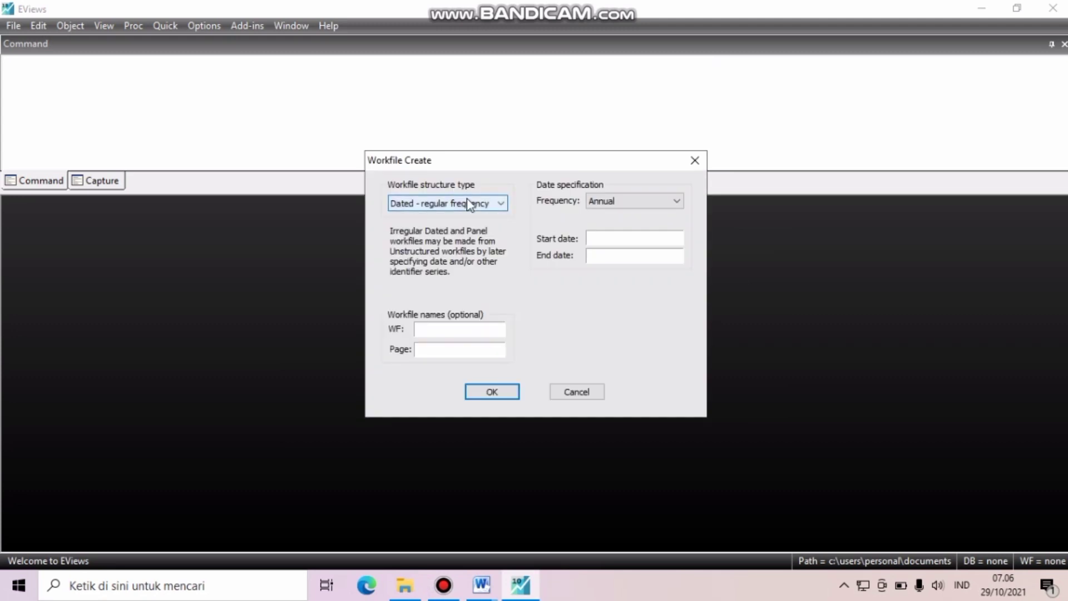
click(497, 204)
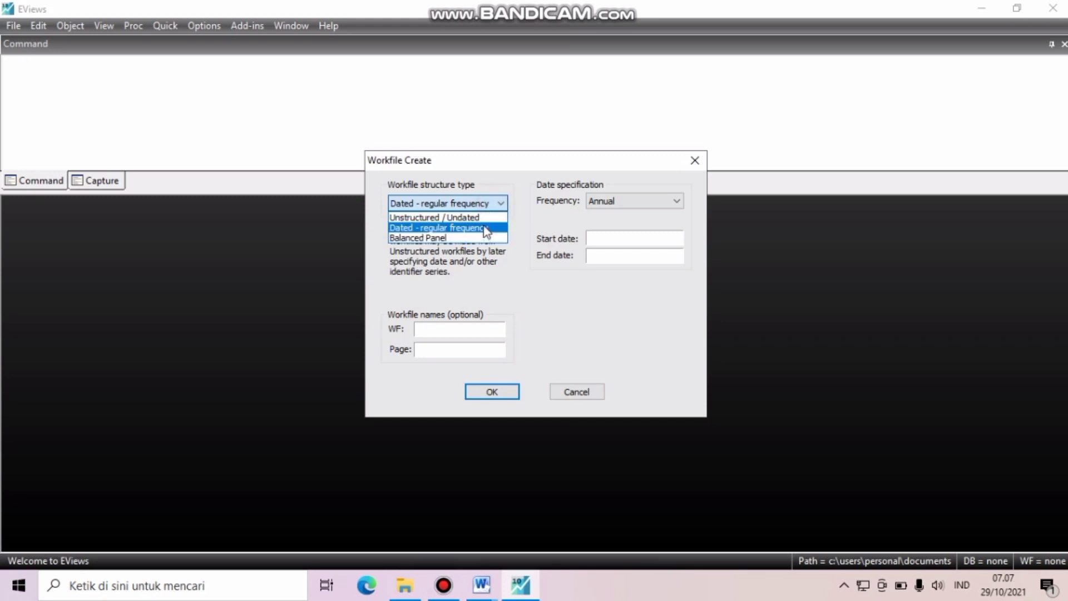
click(486, 220)
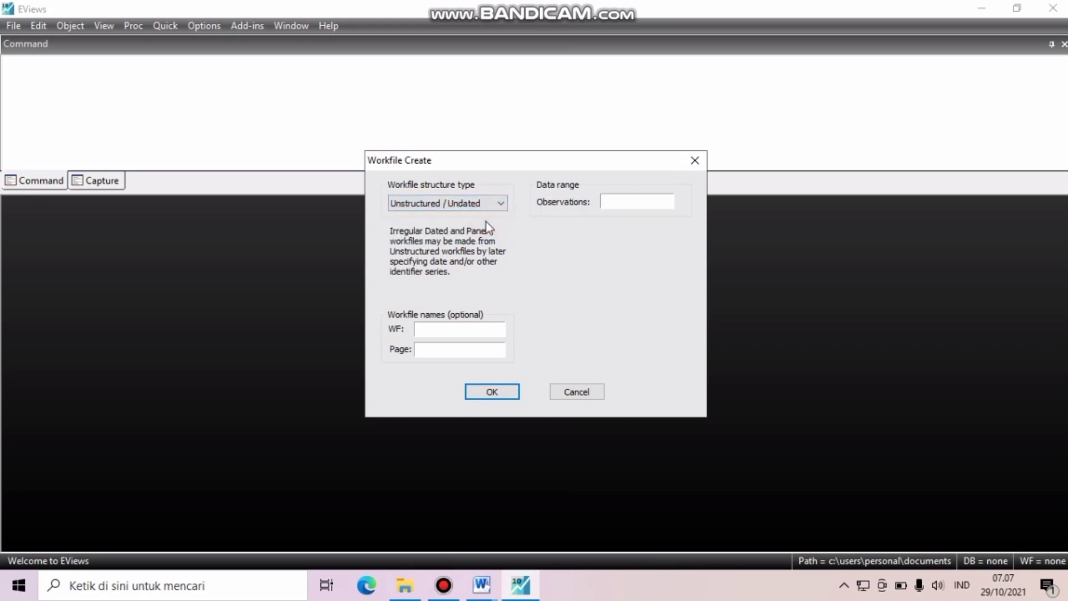
click(620, 201)
text(10)
key(Return)
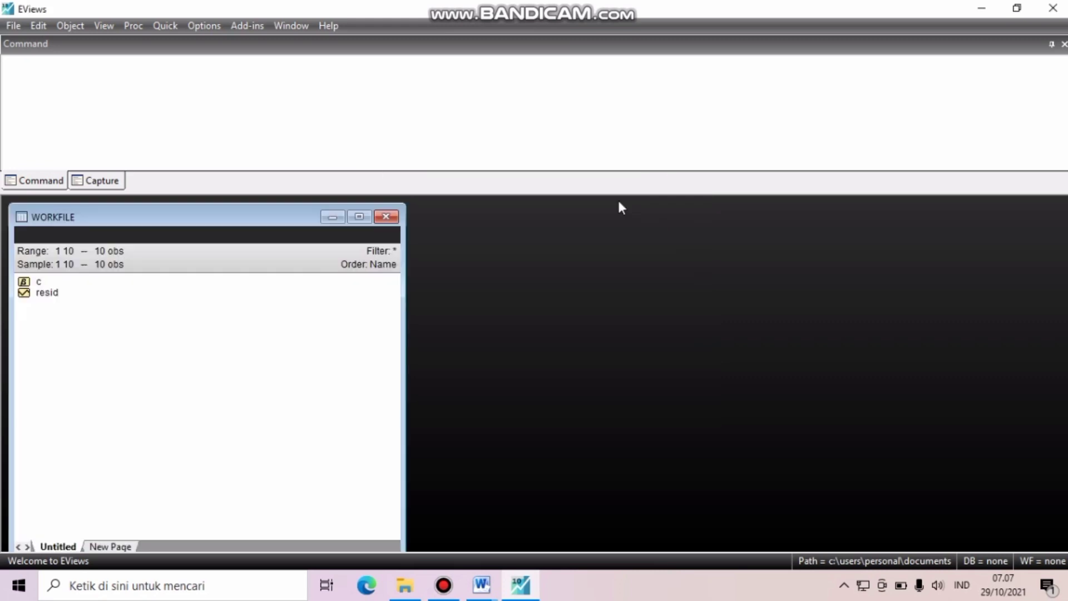
- Open the Excel version of ekonometrika1.1 from Documents for import into the new workfile
click(16, 26)
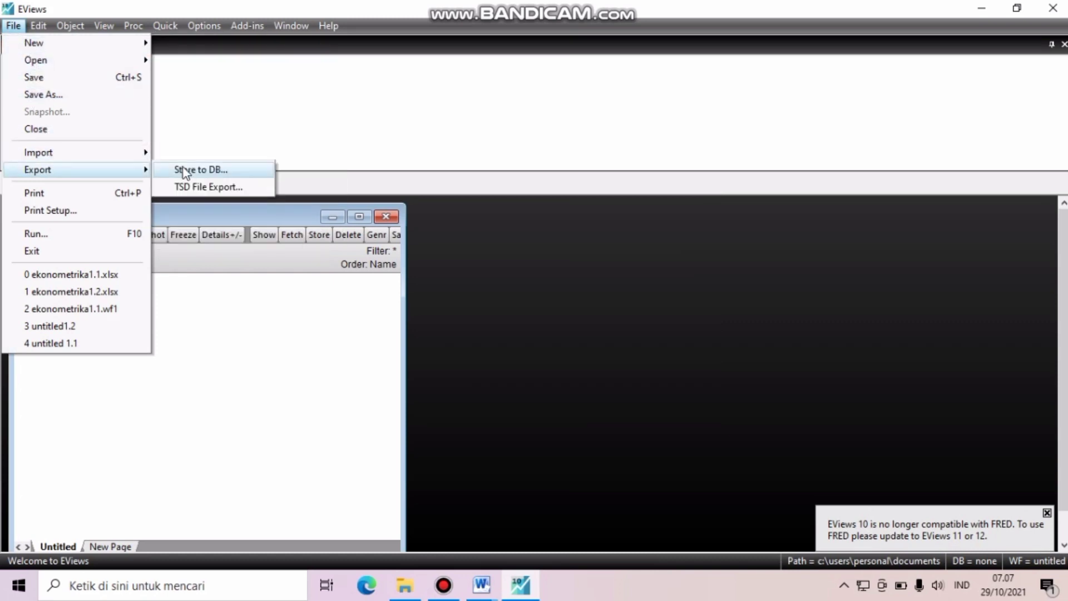
mouse_move(134, 157)
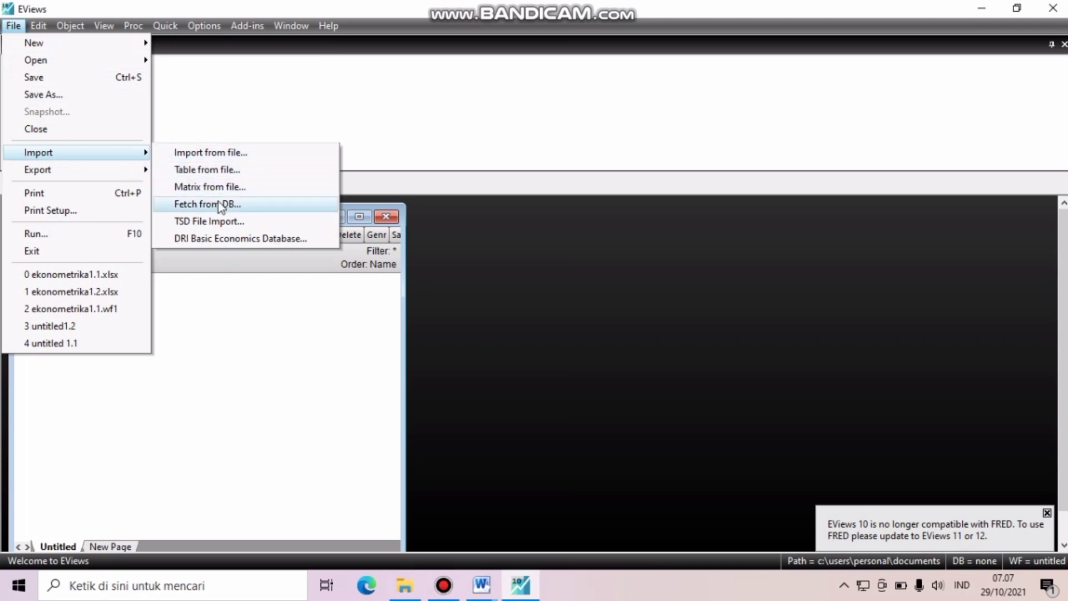
click(228, 152)
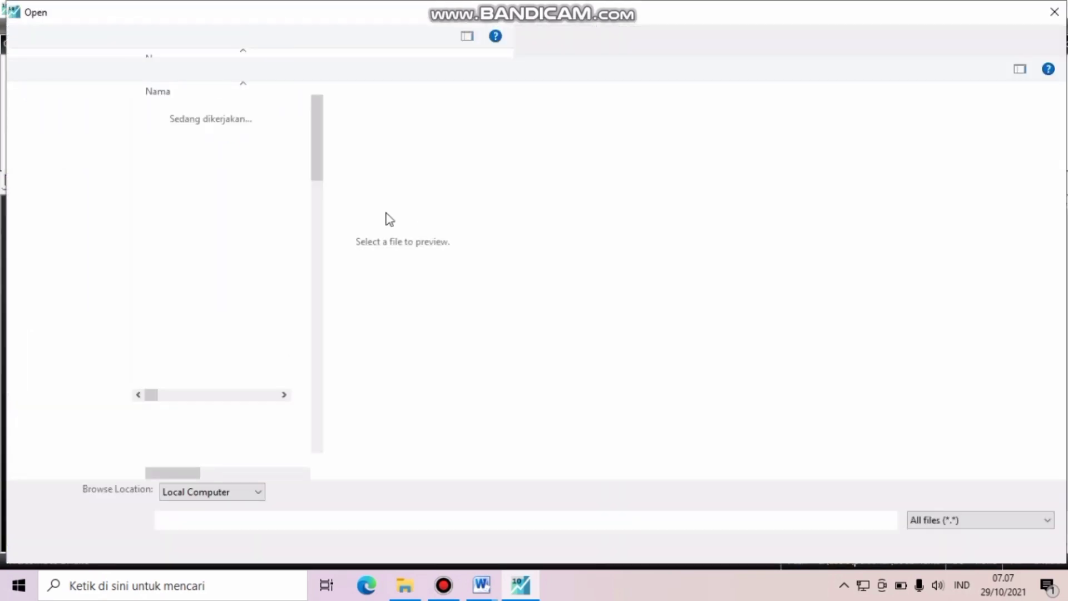
drag(319, 179, 324, 252)
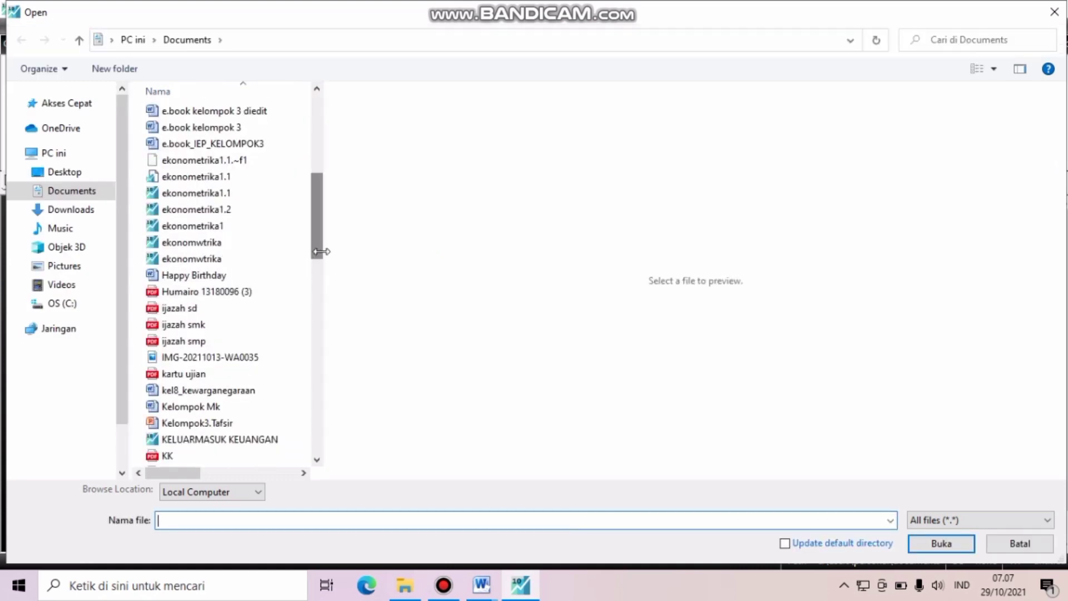
click(225, 195)
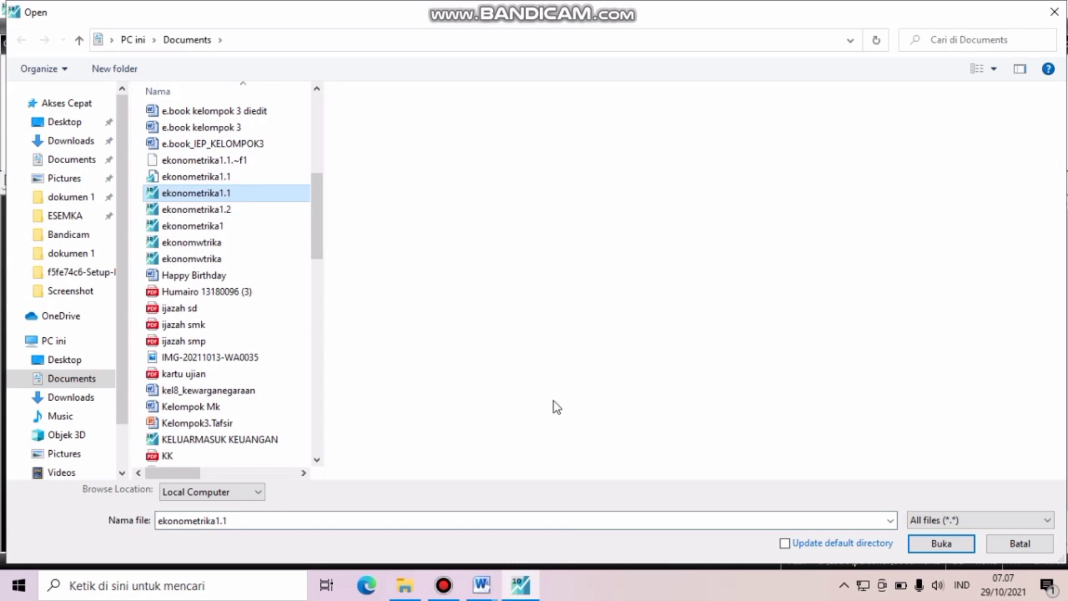
click(922, 544)
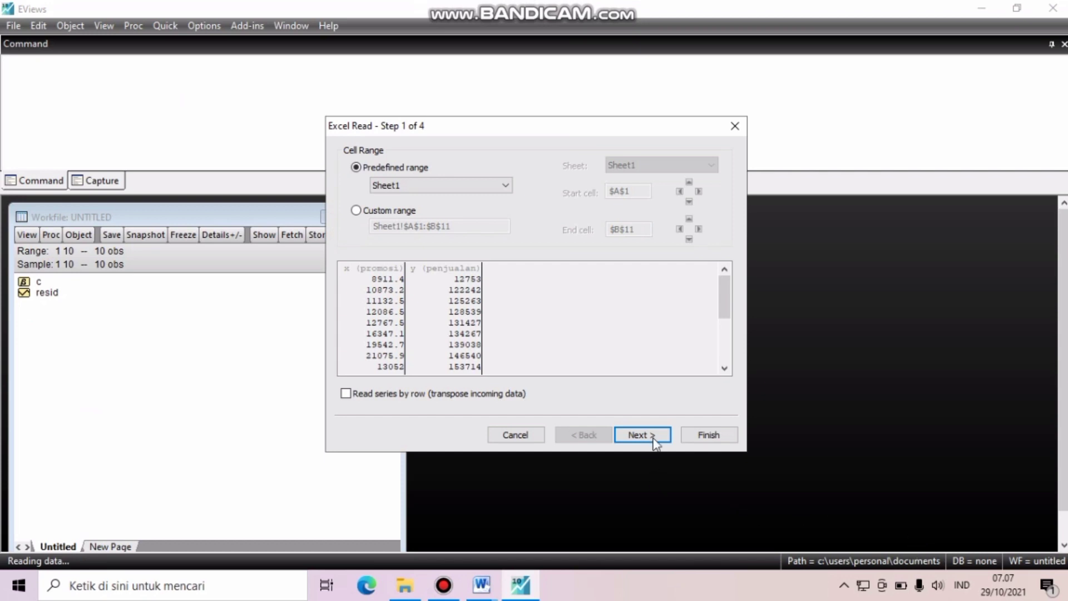
- Accept the default Excel read settings for the promosi and penjualan series and link the imported series to the external source
click(654, 440)
click(654, 439)
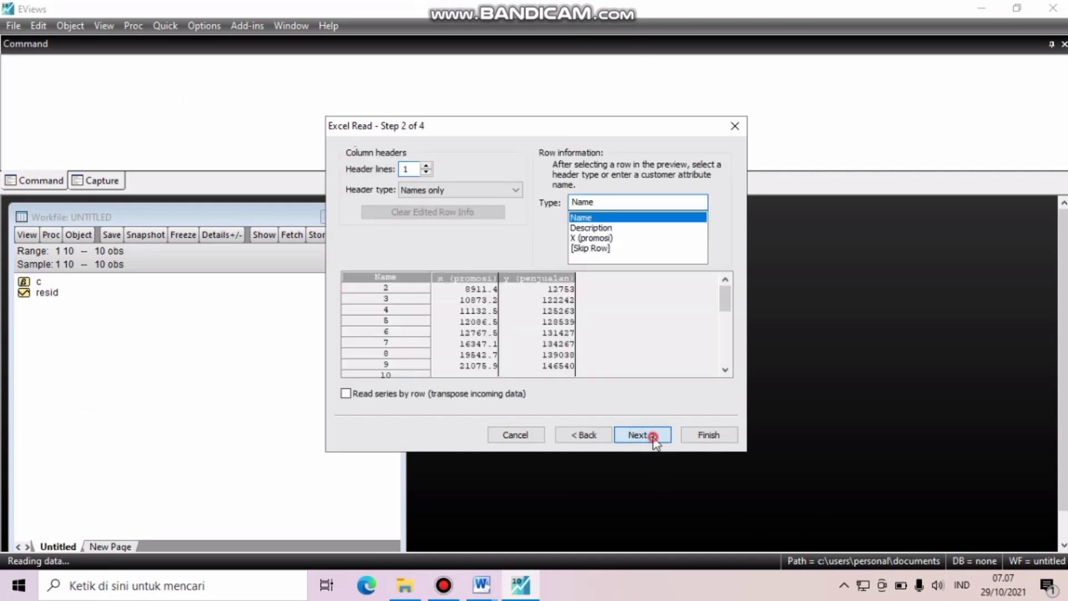
click(653, 438)
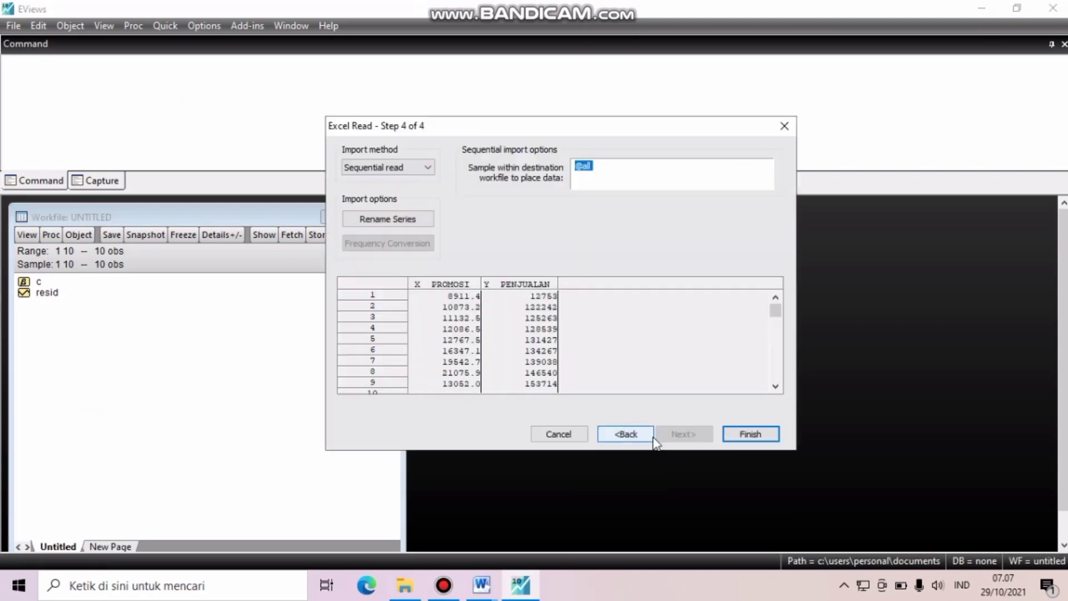
click(728, 429)
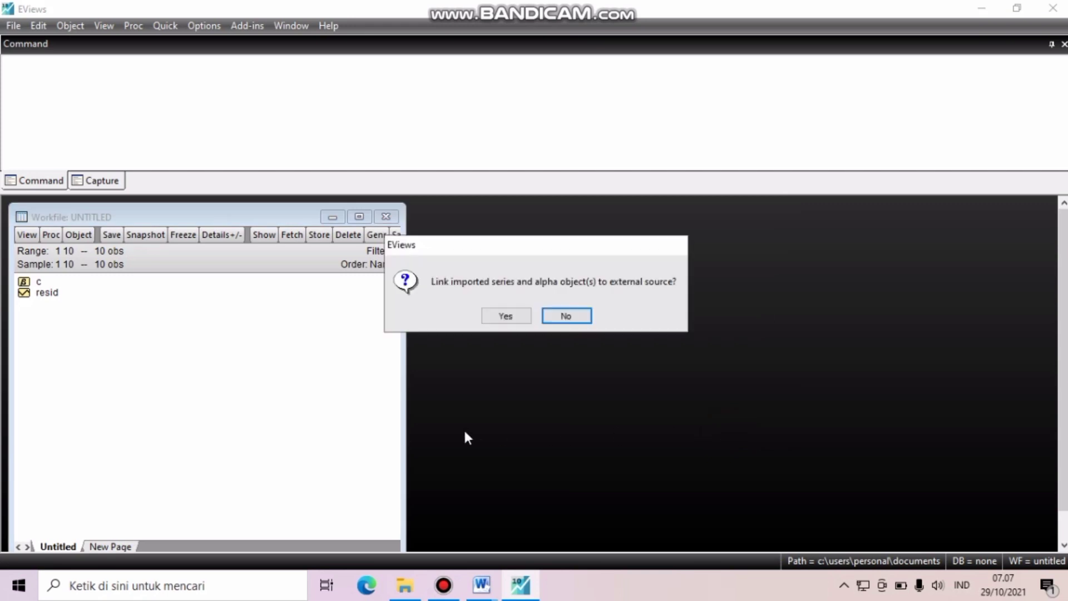
click(513, 318)
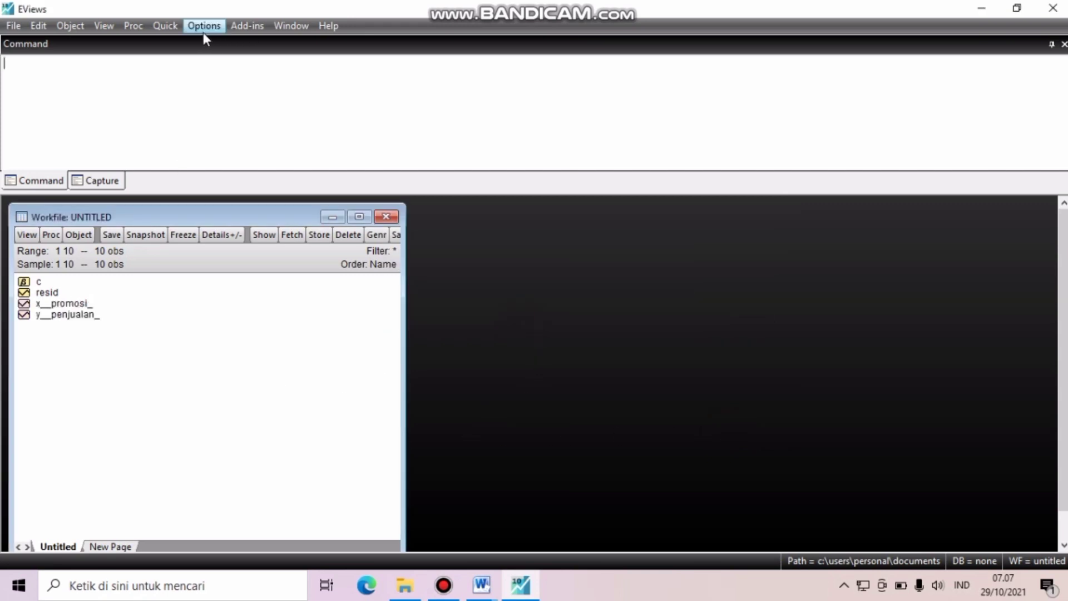
- Estimate the equation "x__promosi_ c y__penjualan_" by least squares on sample 1 10
click(160, 26)
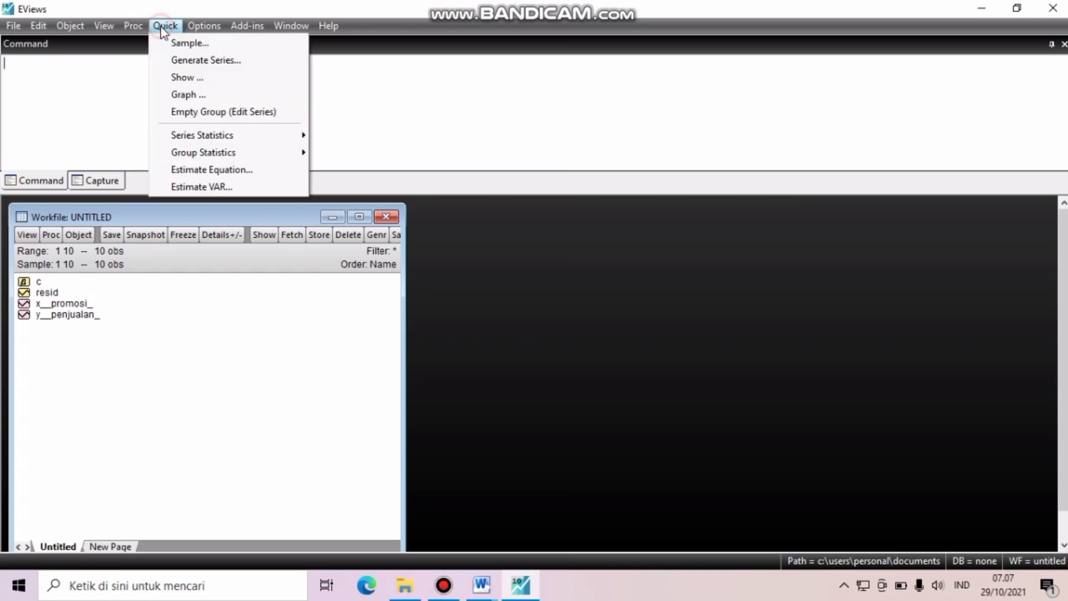
click(203, 168)
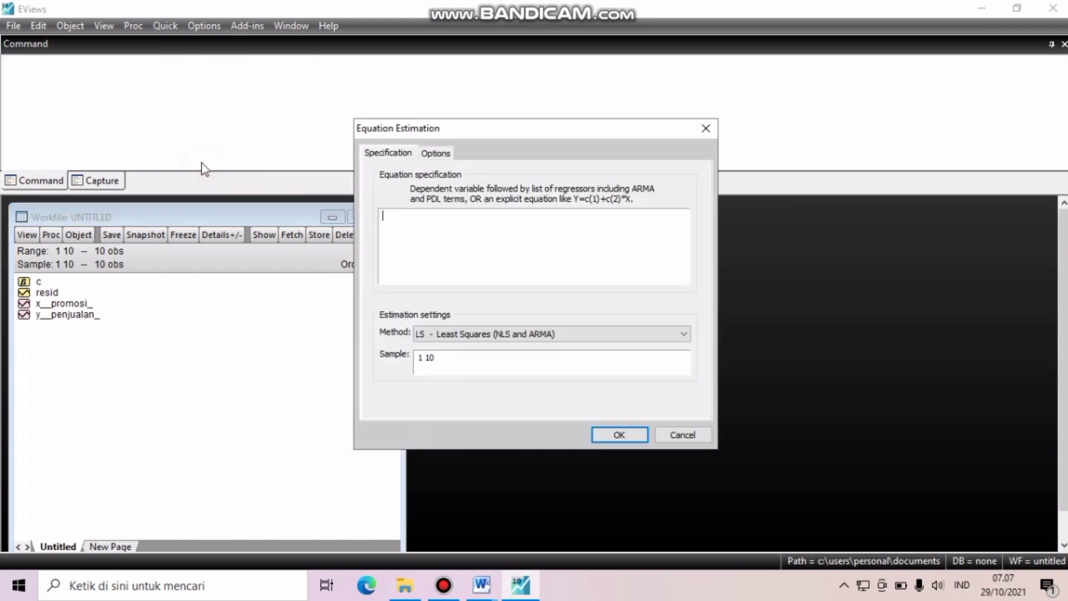
click(459, 261)
text(x)
key(Return)
text(c y)
key(Return)
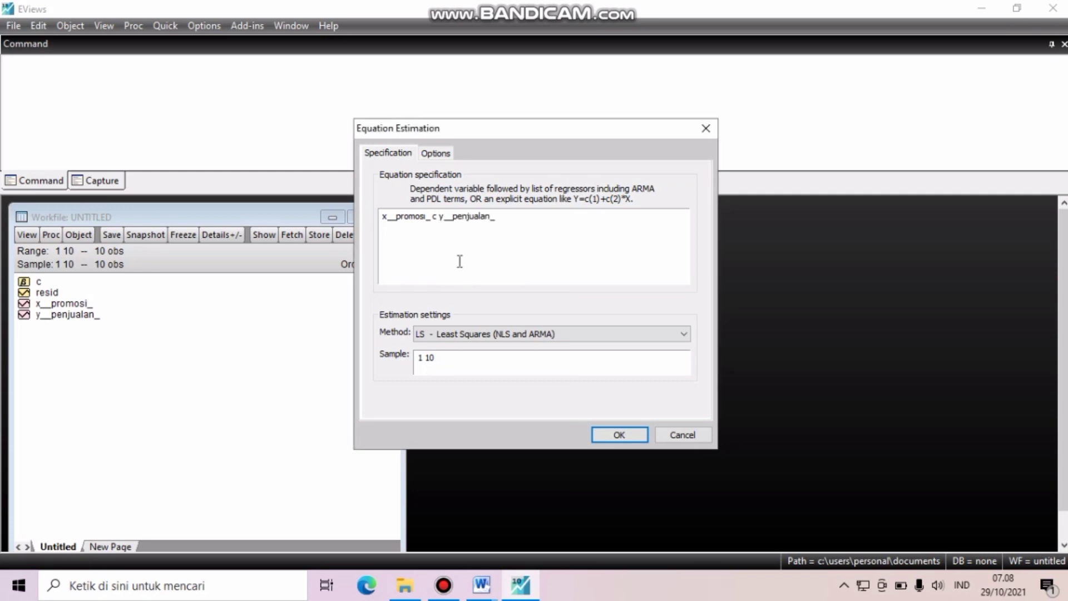
click(600, 431)
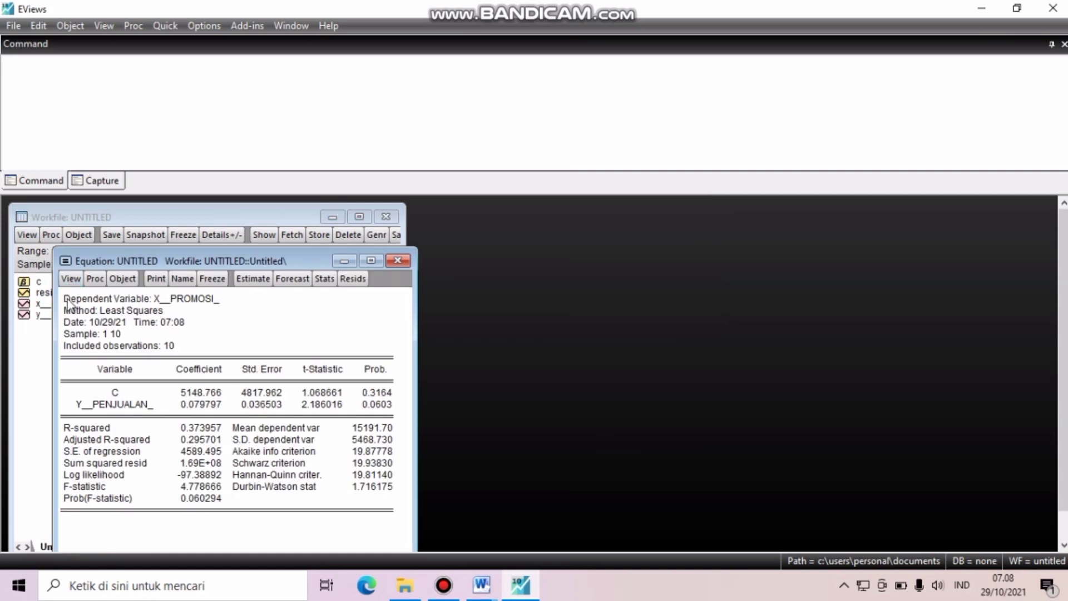
- Copy the entire least squares output table as text, with numbers as displayed
drag(66, 298, 374, 516)
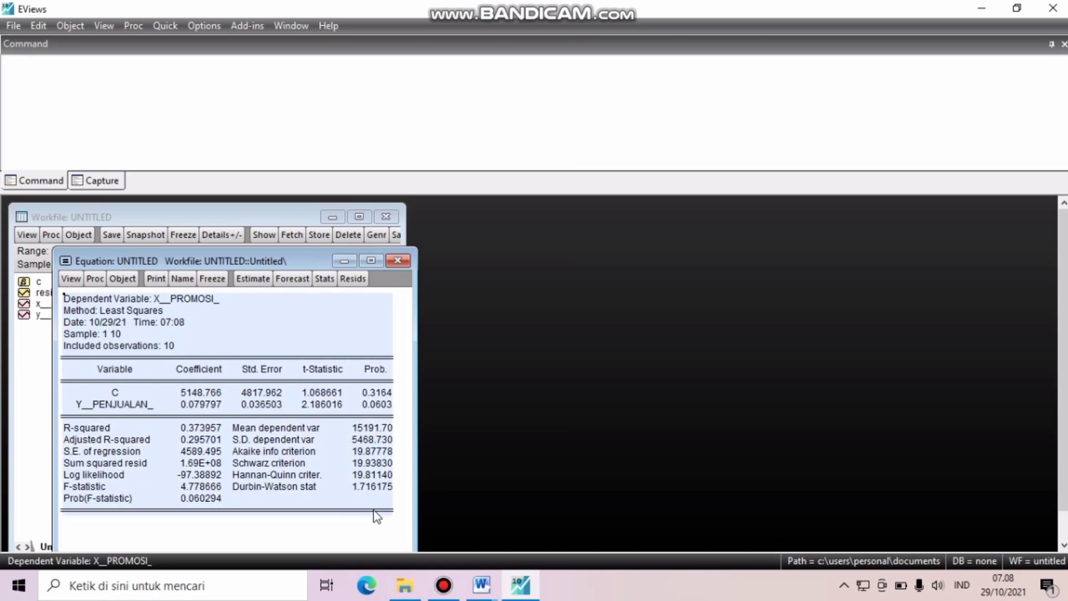
right_click(377, 516)
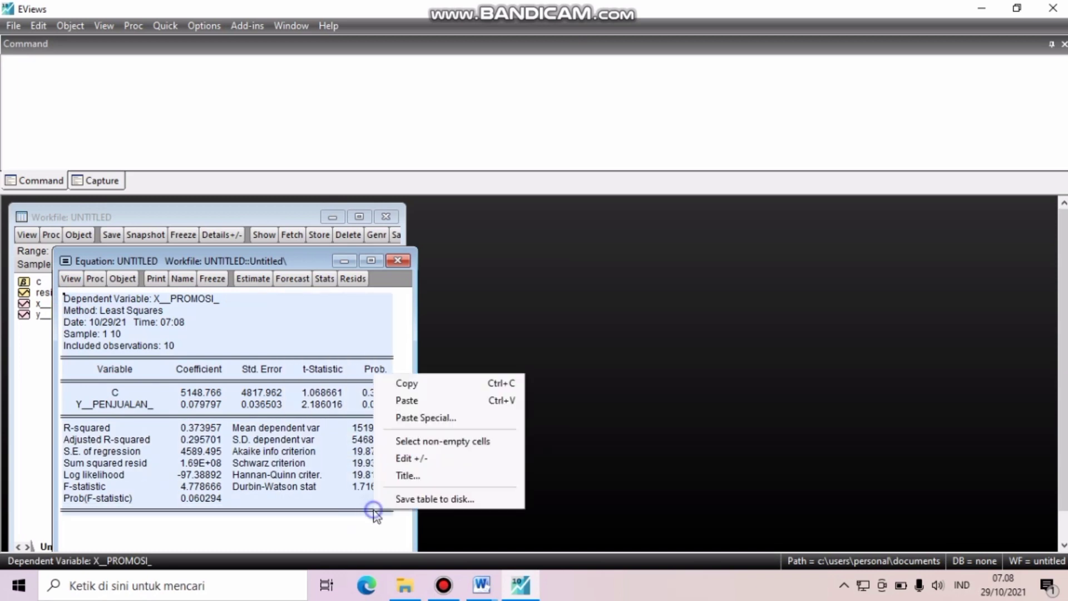
click(426, 385)
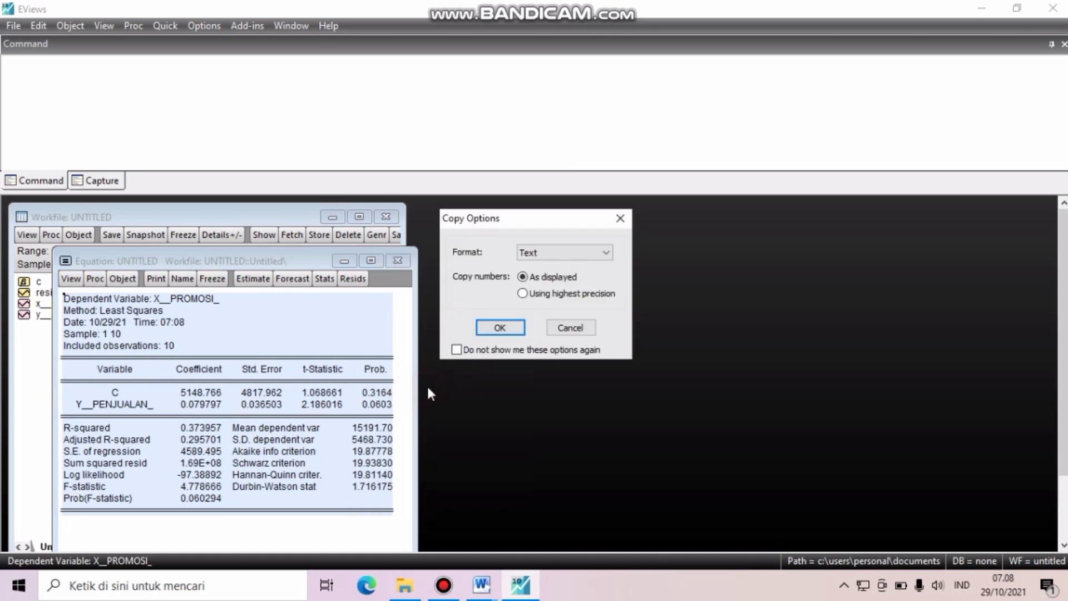
click(499, 328)
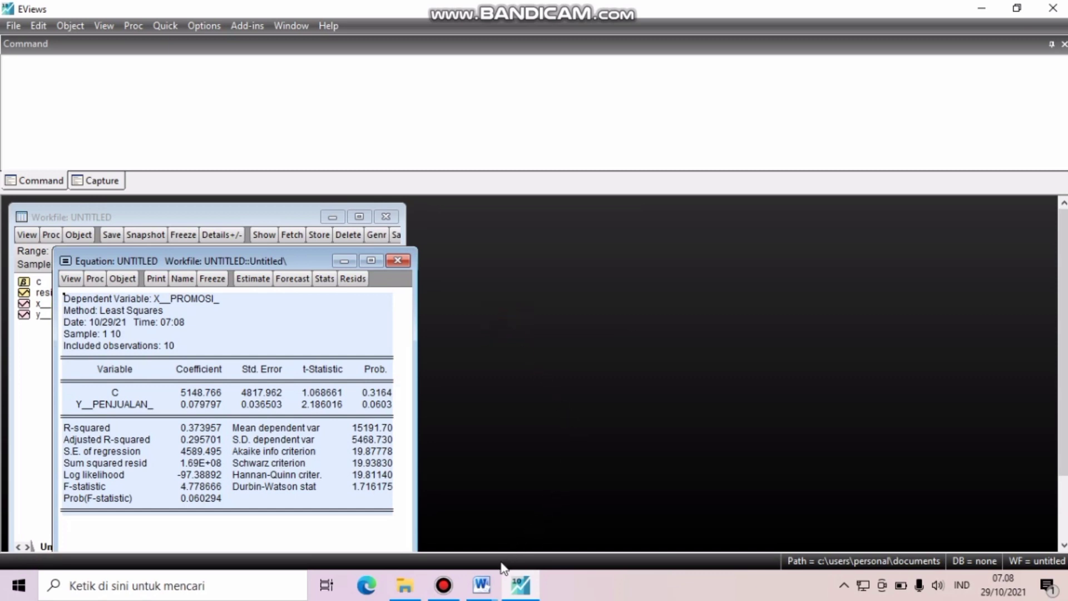
- Switch to the Word document Dependent Variable 12345 and insert seven blank lines above the Durbin-Watson table
mouse_move(490, 586)
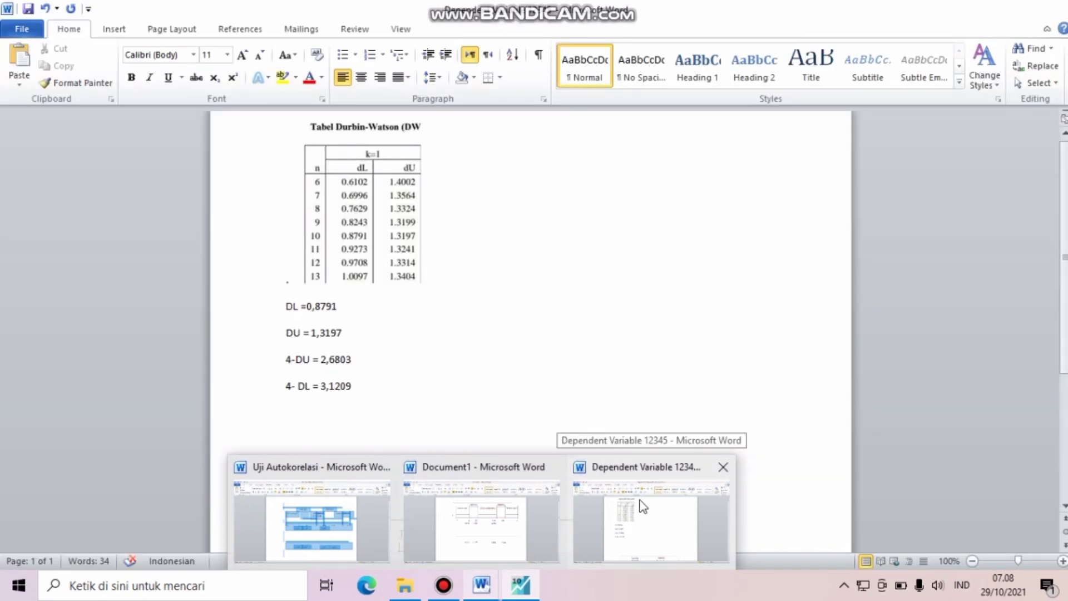
click(641, 506)
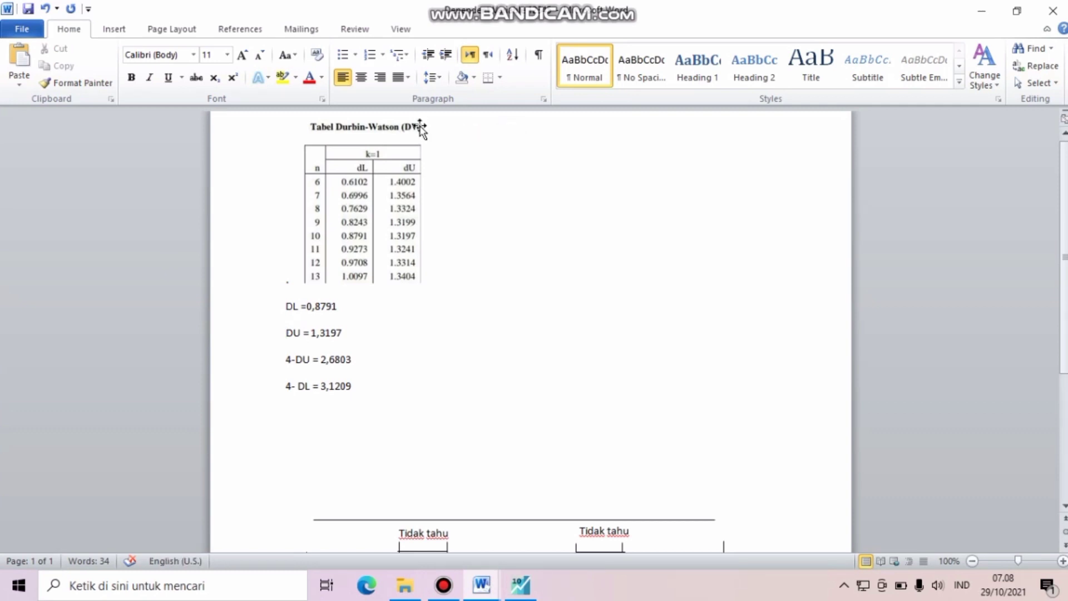
click(293, 127)
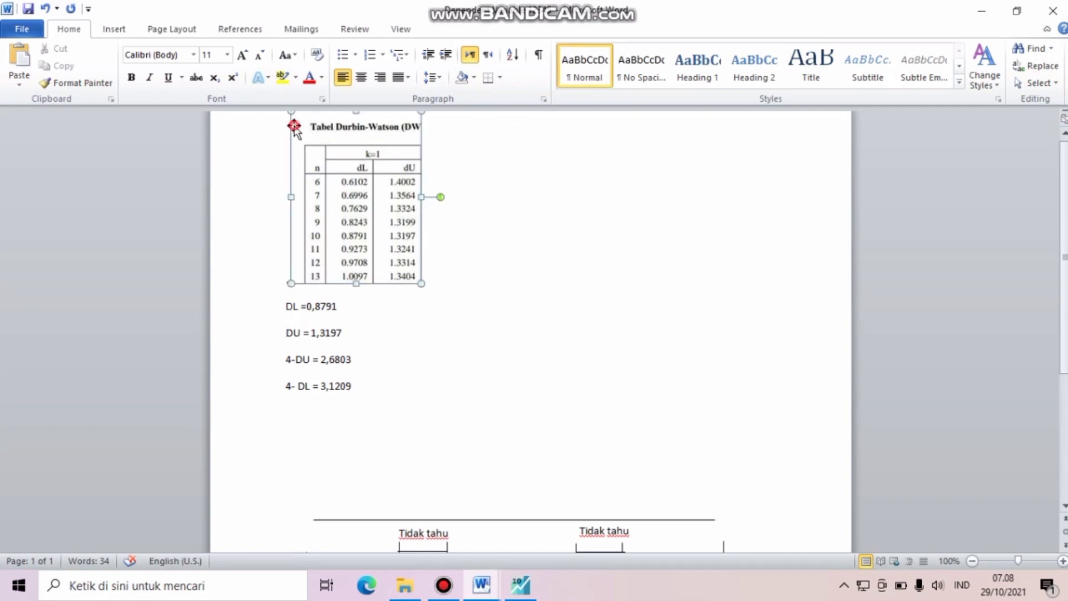
click(255, 127)
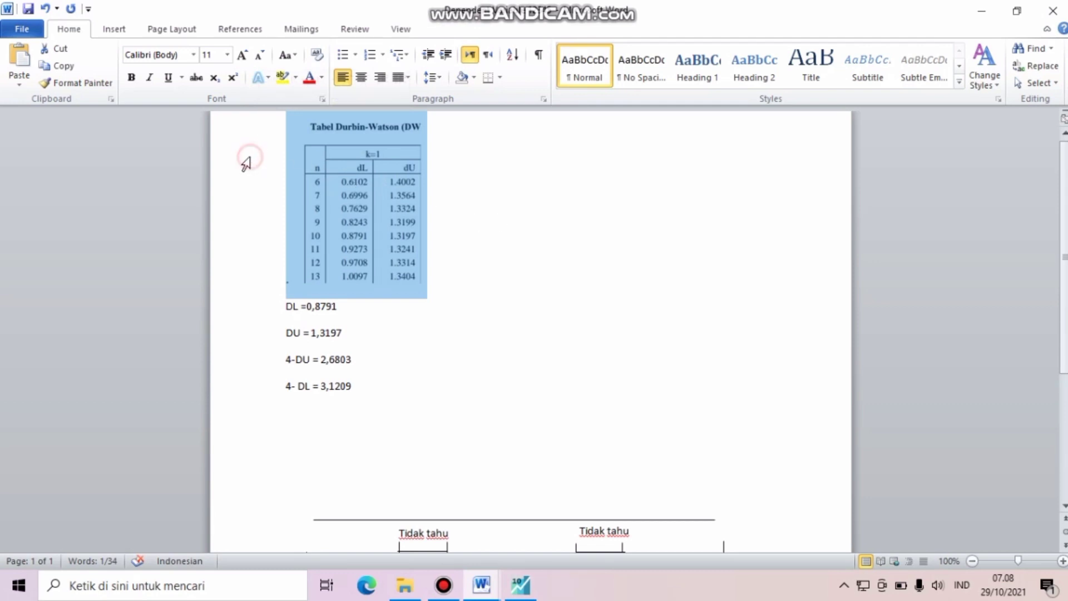
click(499, 247)
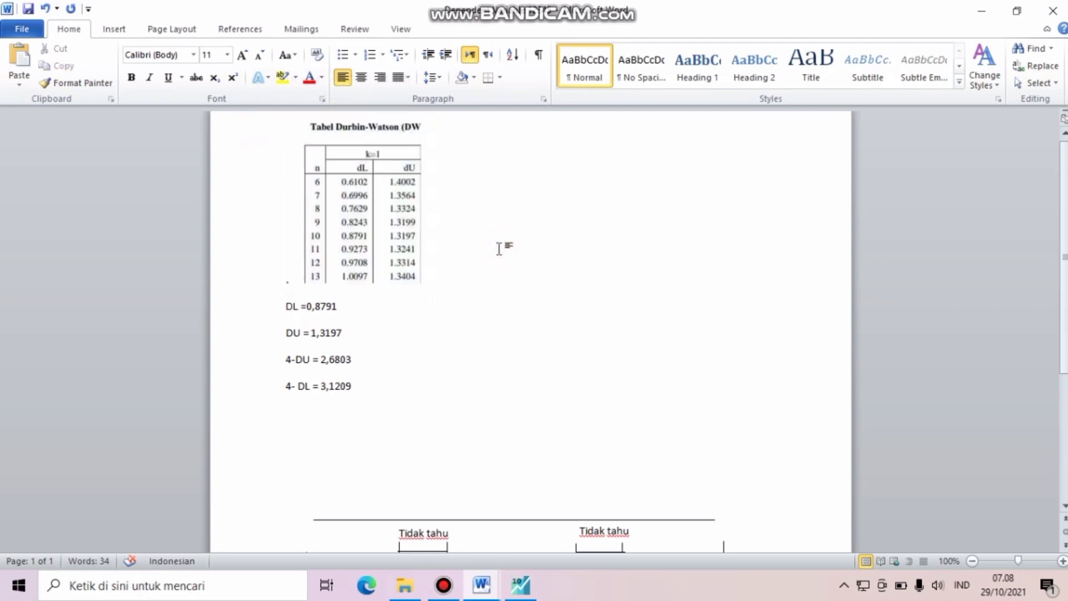
click(284, 127)
key(Return)
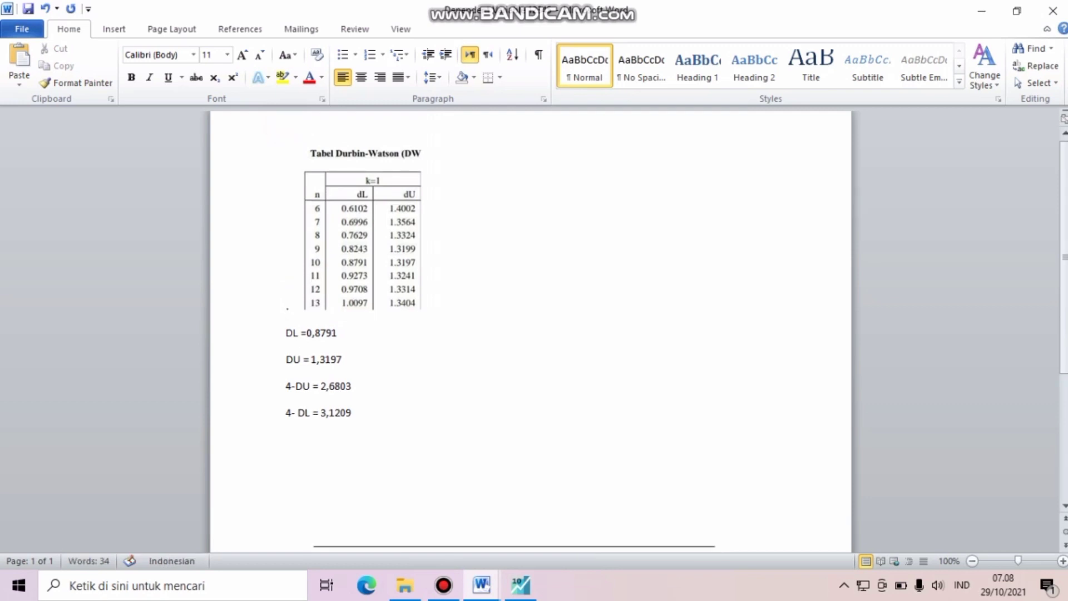
key(Return)
key(Return)
key(Return)
key(Return)
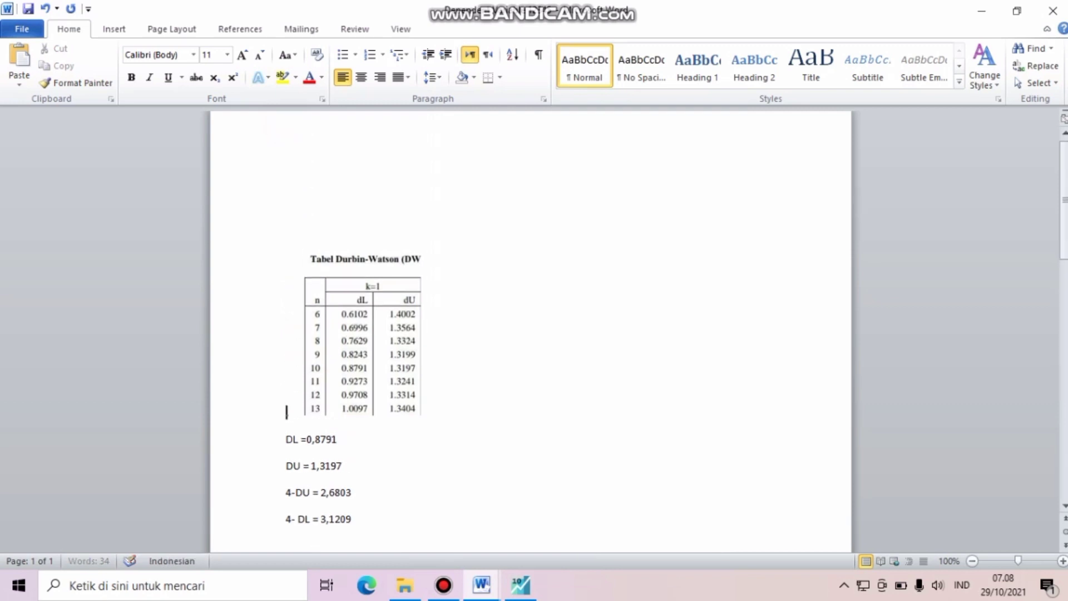
key(Return)
key(Return)
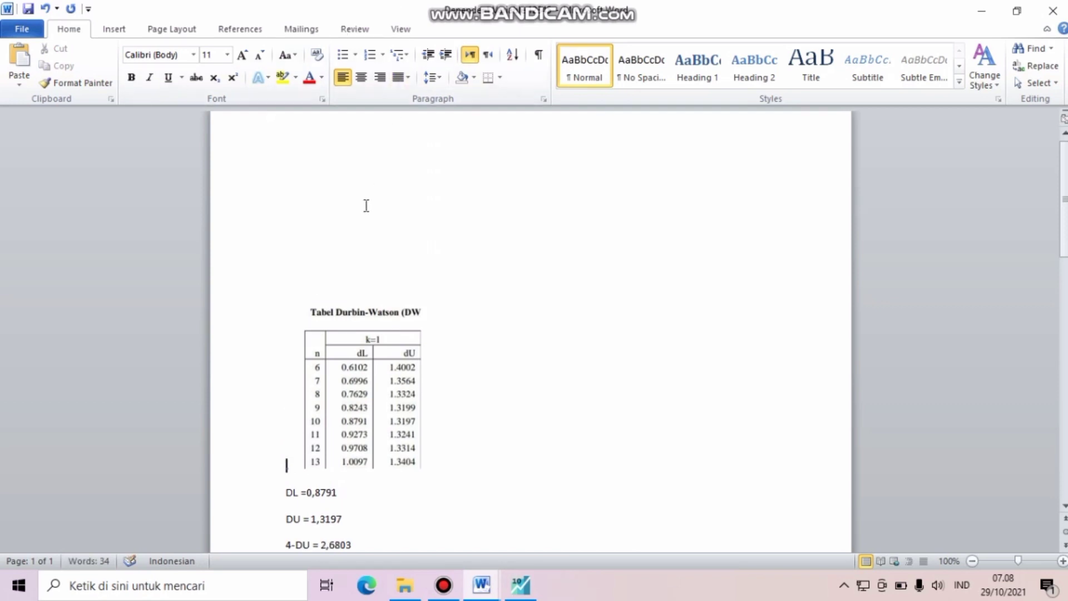
- Paste the copied regression output into the blank space above the Durbin-Watson table
click(361, 215)
right_click(360, 215)
click(395, 278)
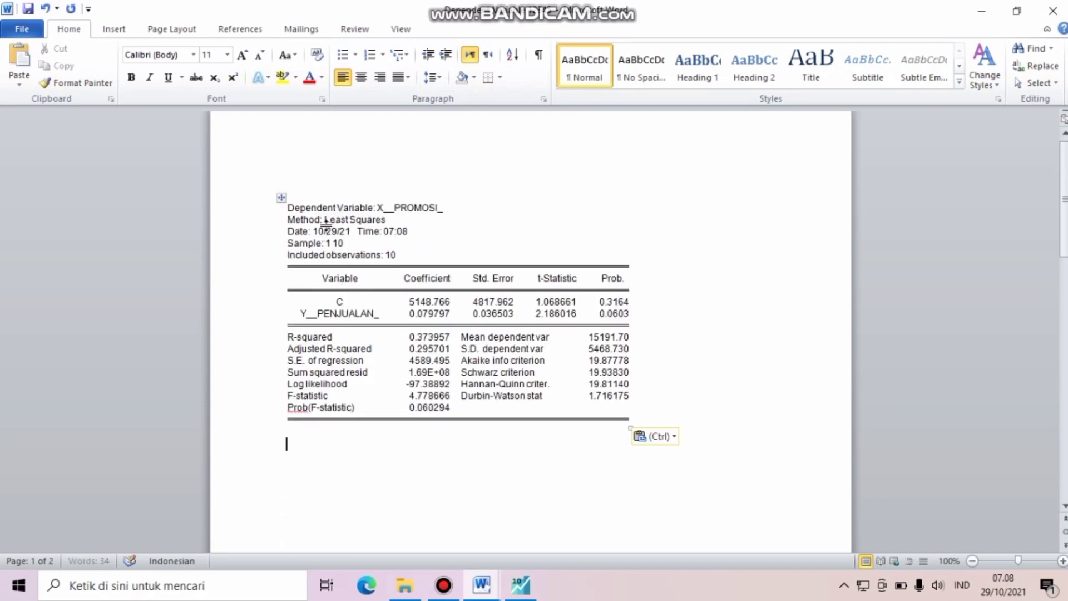
- Remove three blank lines between the pasted regression output and the Durbin-Watson table
click(410, 521)
scroll(411, 523, down, 4)
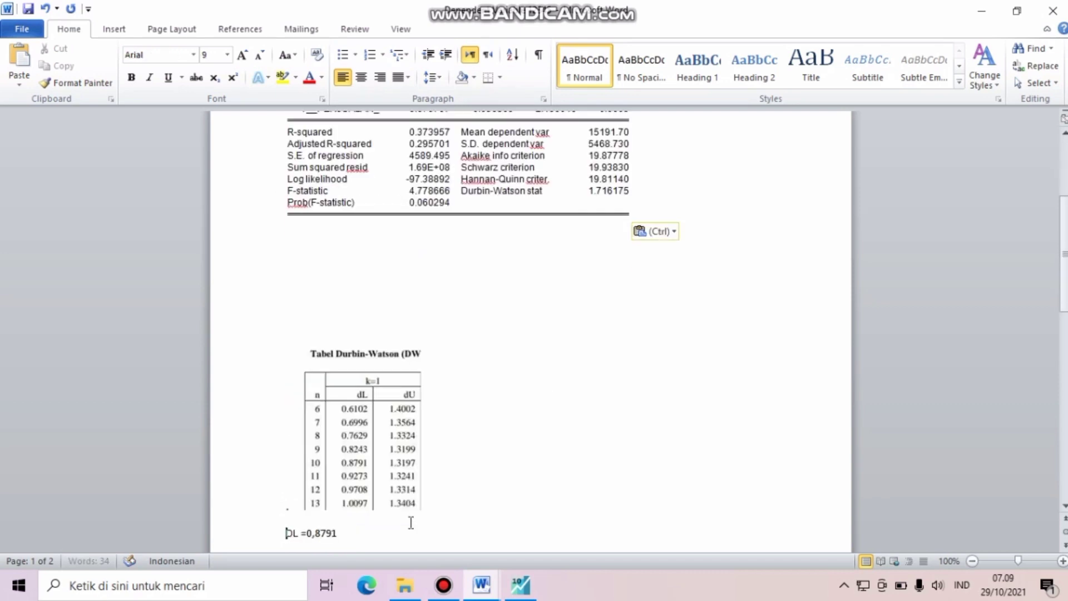
click(420, 292)
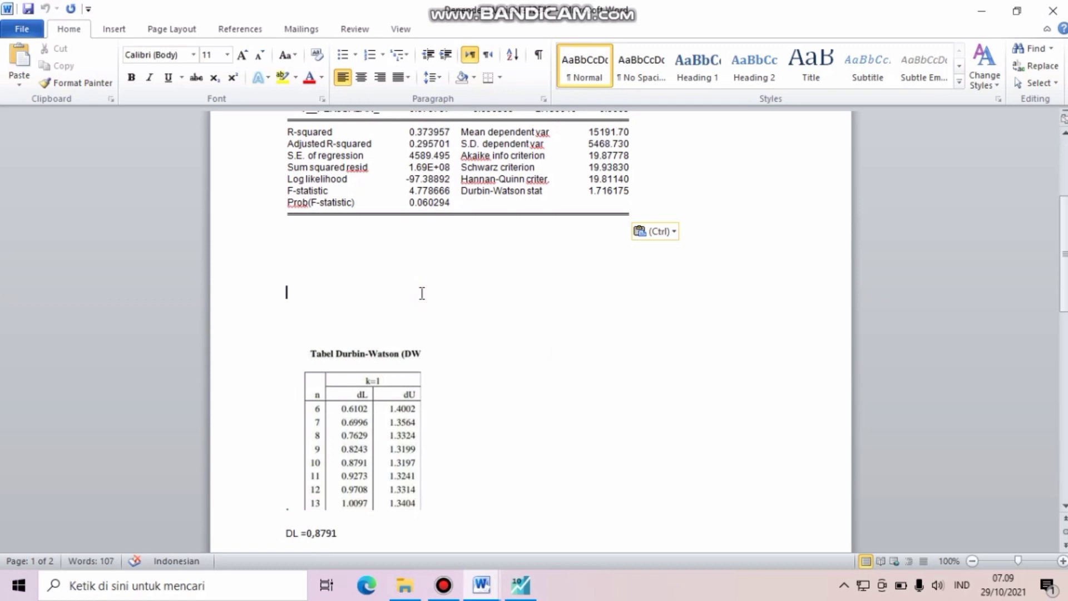
key(BackSpace)
key(BackSpace)
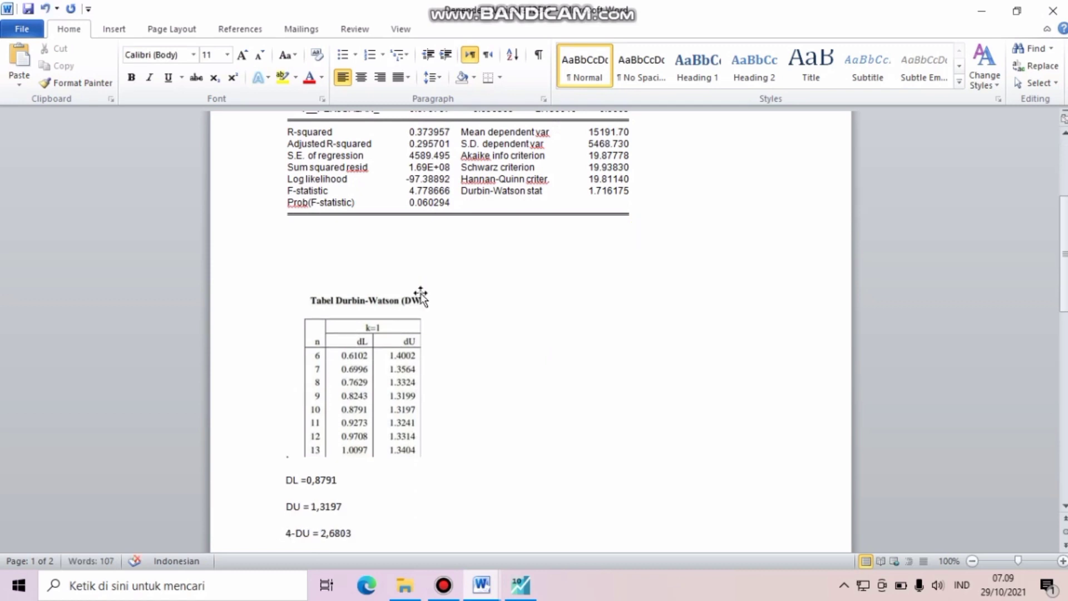
key(BackSpace)
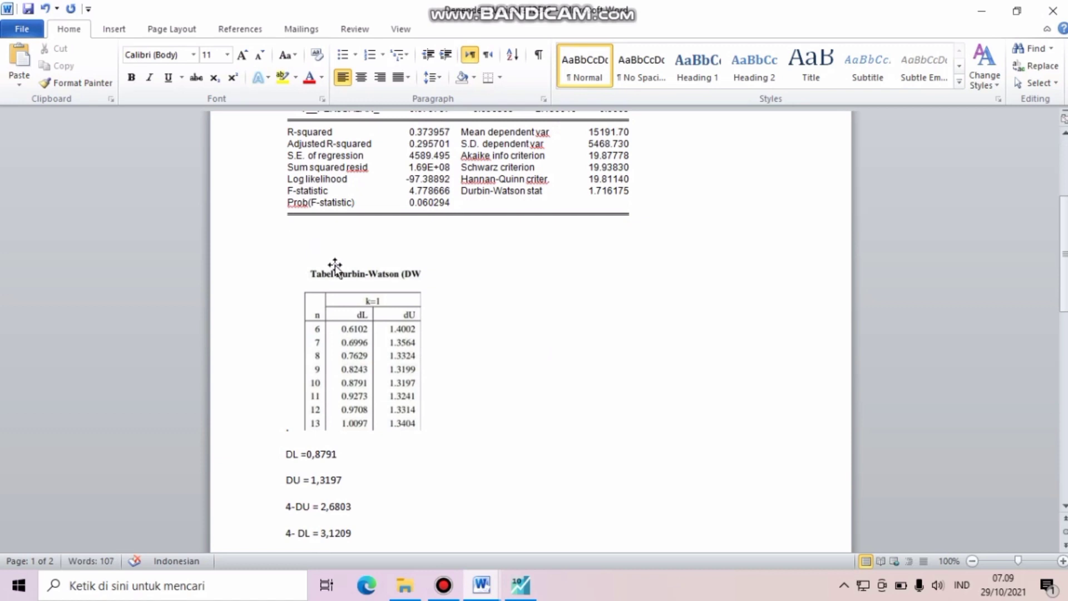
- Add a new line reading "D =" between the Durbin-Watson table and the DL line
click(496, 265)
drag(497, 265, 500, 472)
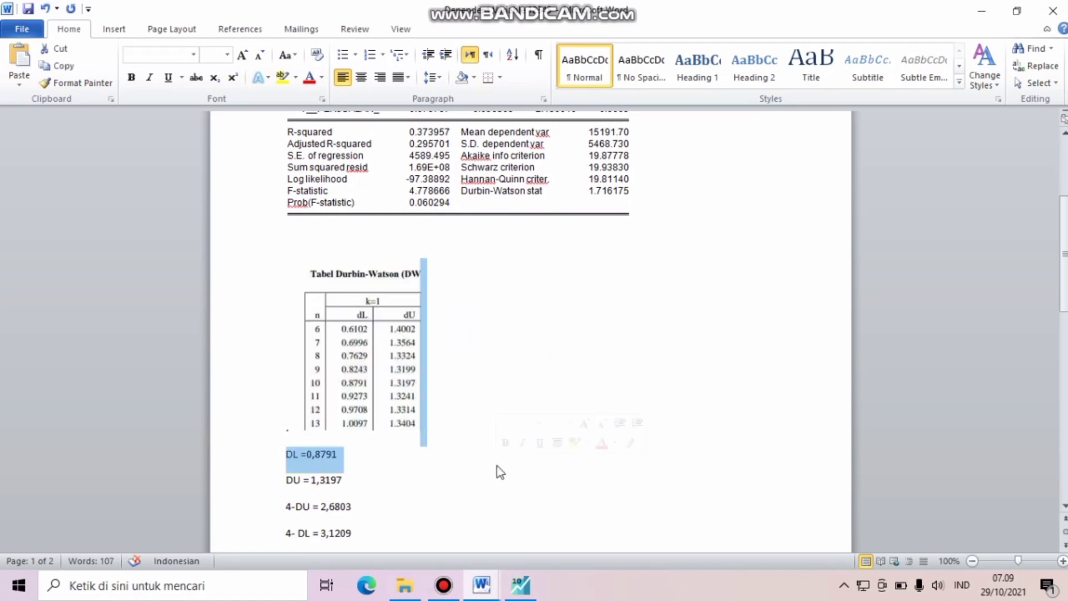
click(462, 487)
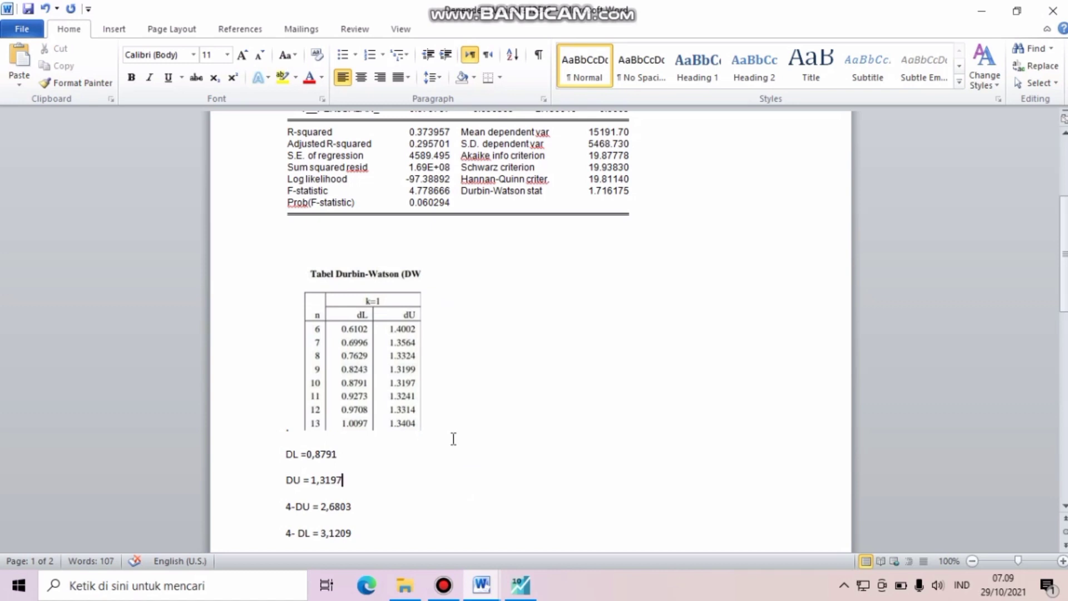
click(454, 438)
key(Return)
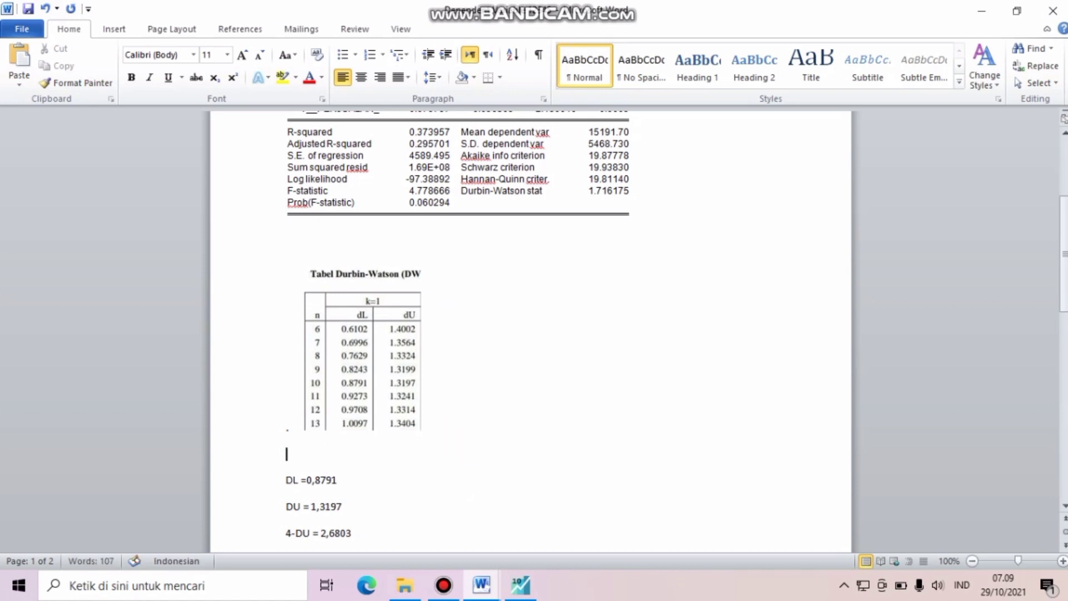
text(d =)
- Try to paste the Durbin-Watson stat value from the regression output beside "D =" and tidy its placement
drag(592, 192, 627, 190)
key(ctrl+c)
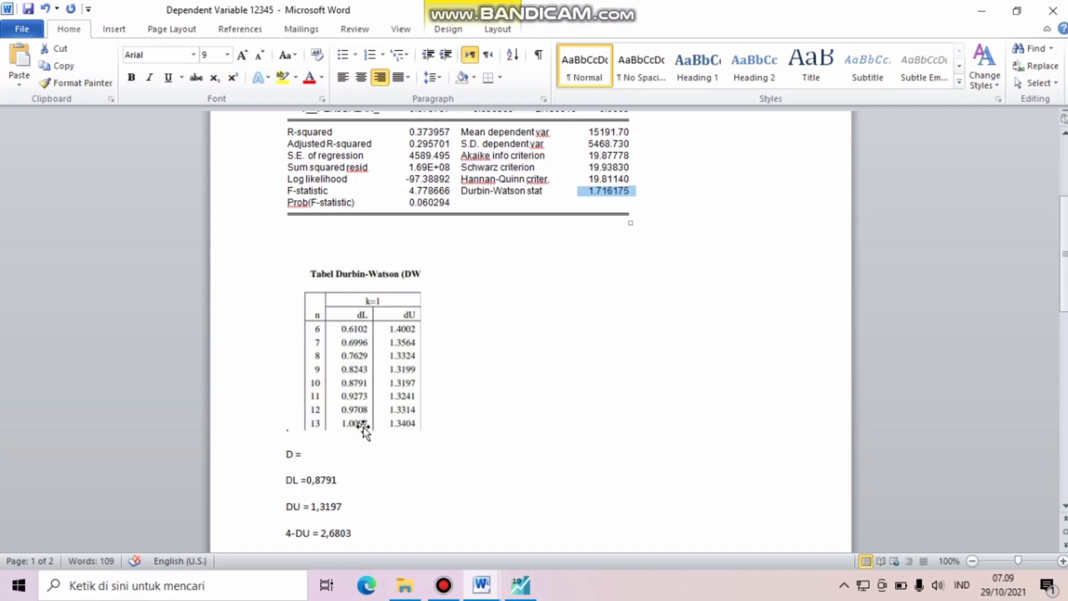
click(343, 456)
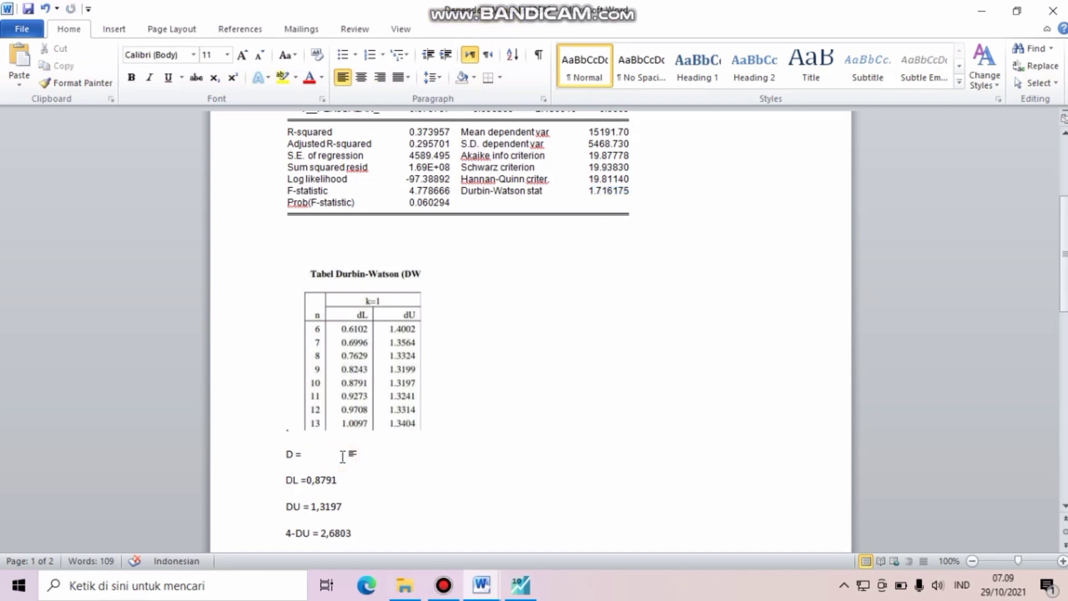
key(ctrl+v)
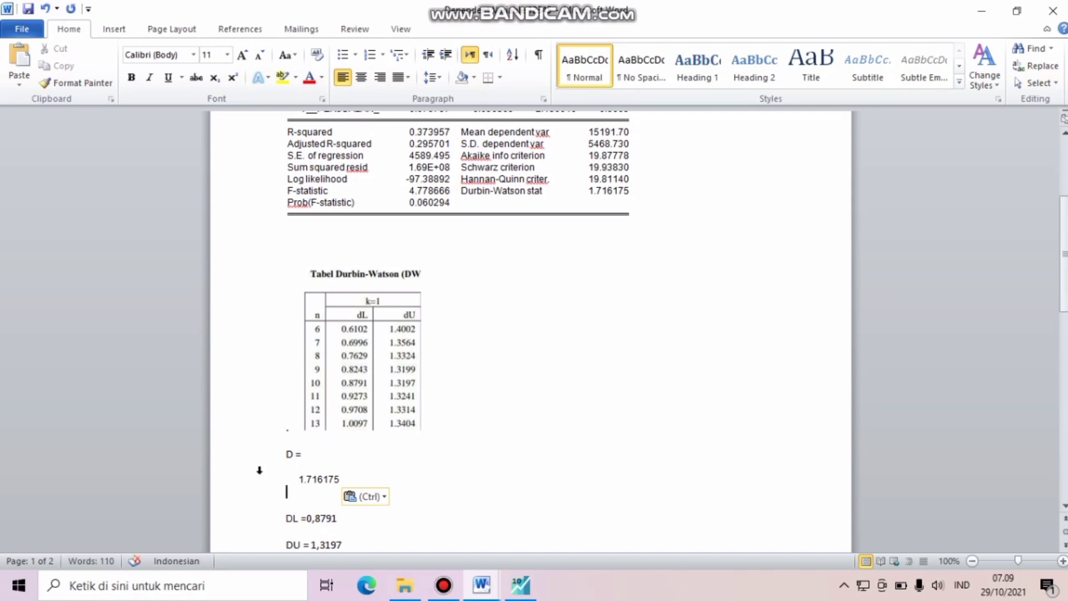
click(295, 483)
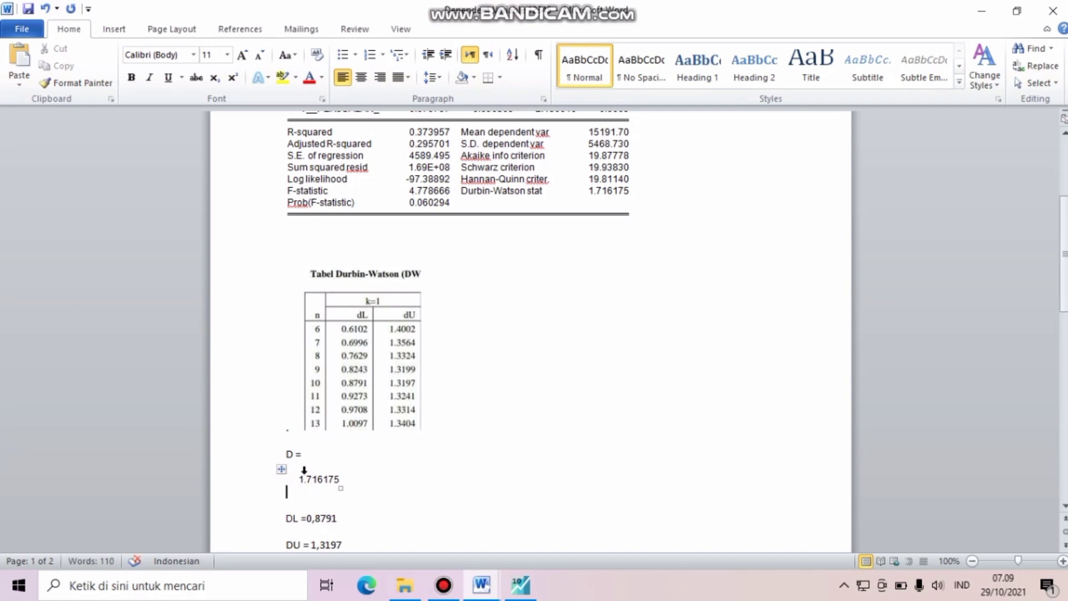
click(301, 479)
key(BackSpace)
key(BackSpace)
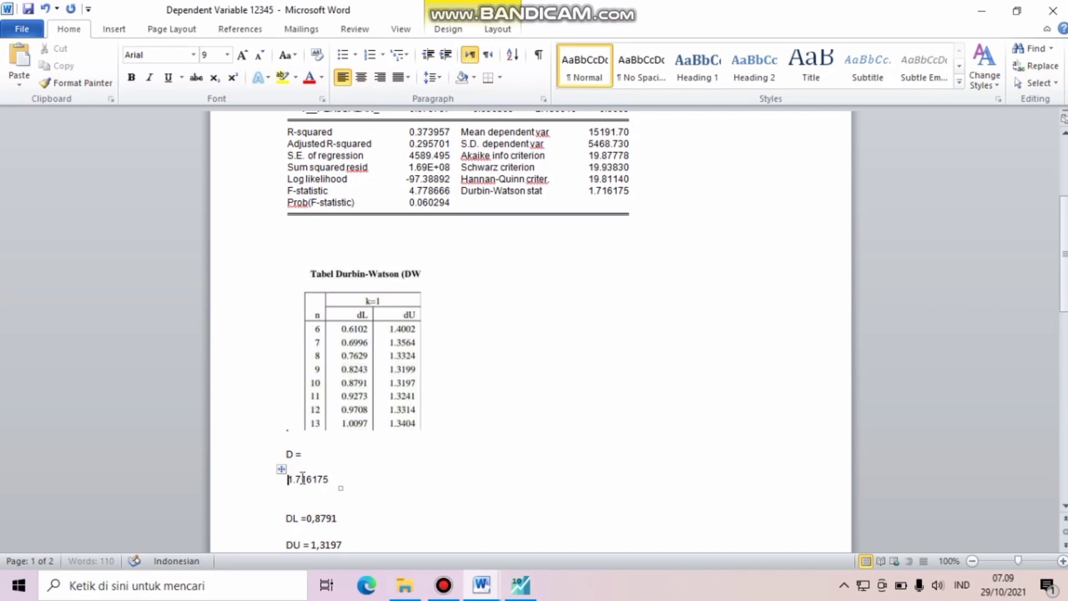
click(305, 500)
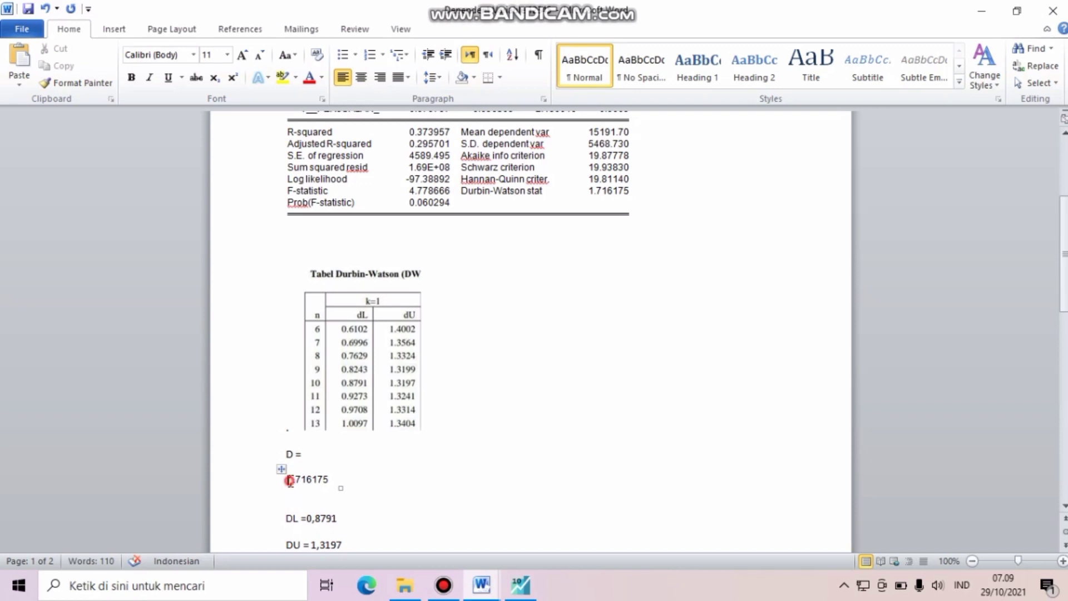
drag(289, 480, 332, 484)
key(Delete)
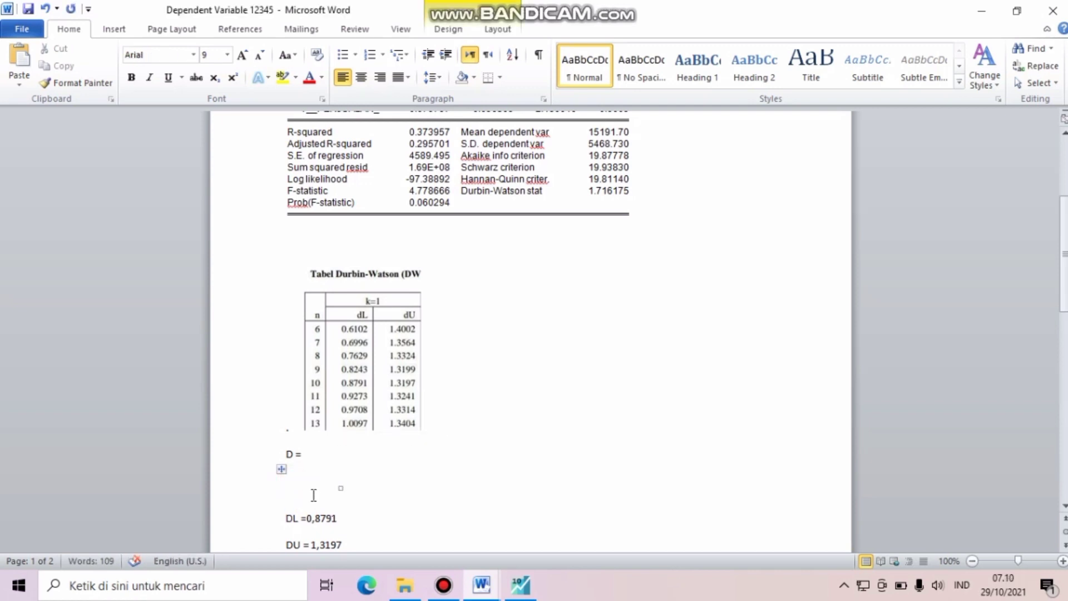
click(311, 493)
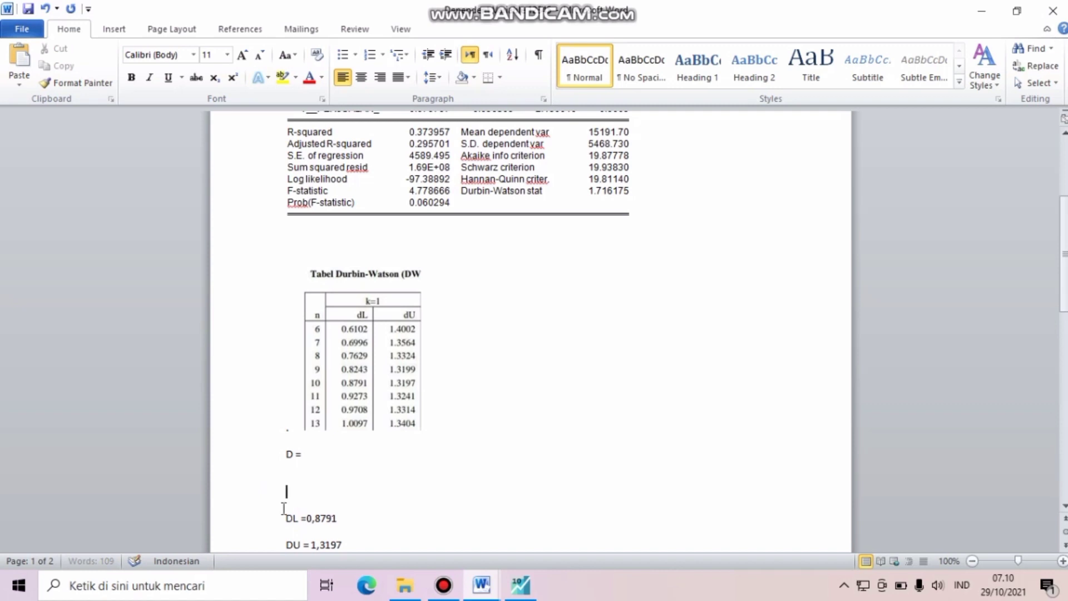
- Undo the pasted Durbin-Watson stat value and the edits made to it
click(45, 9)
click(46, 9)
click(46, 9)
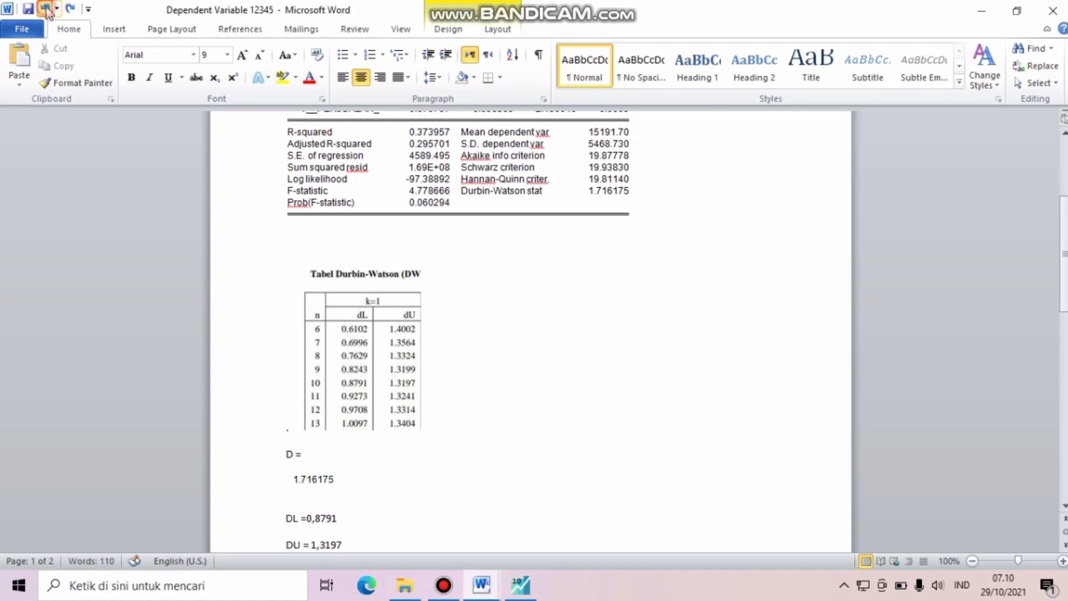
click(46, 9)
click(45, 9)
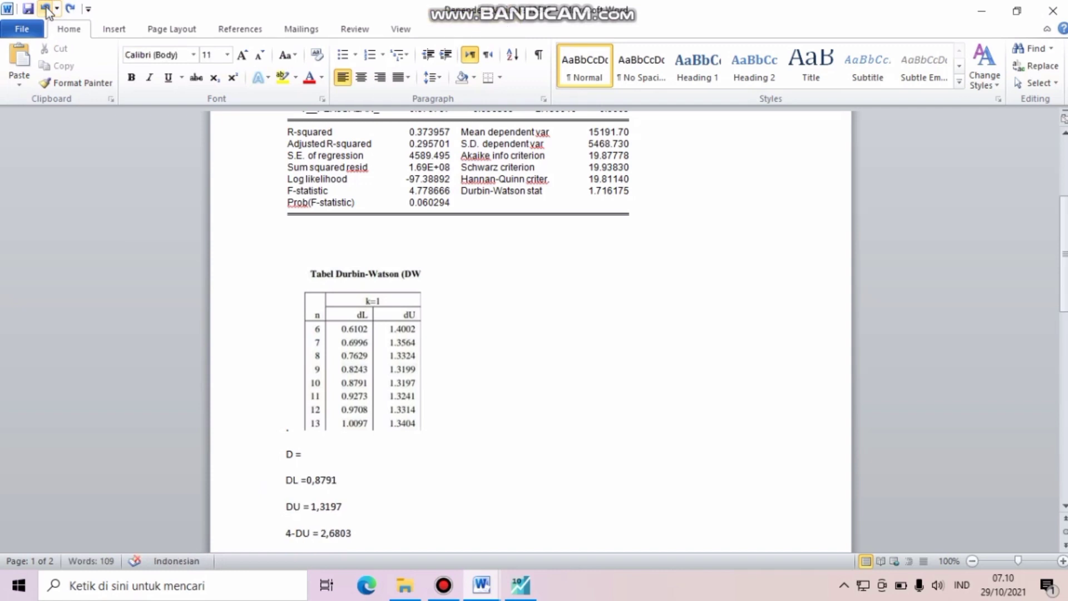
- Complete the D line with the Durbin-Watson value so that it reads "D = 1.716175"
click(338, 463)
text(2)
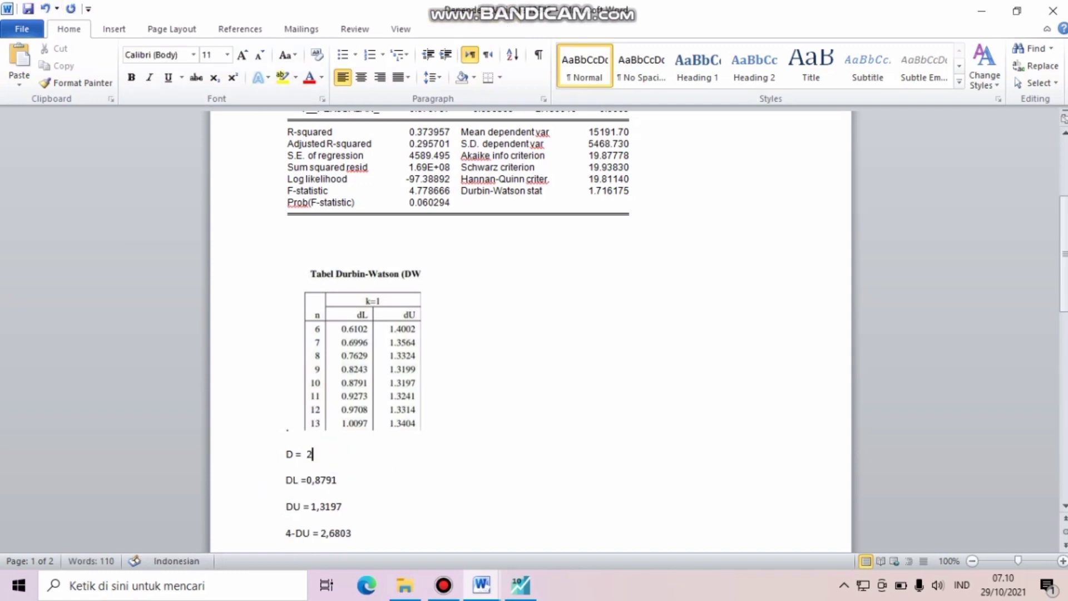
key(BackSpace)
text(1.71675)
click(329, 454)
text(1)
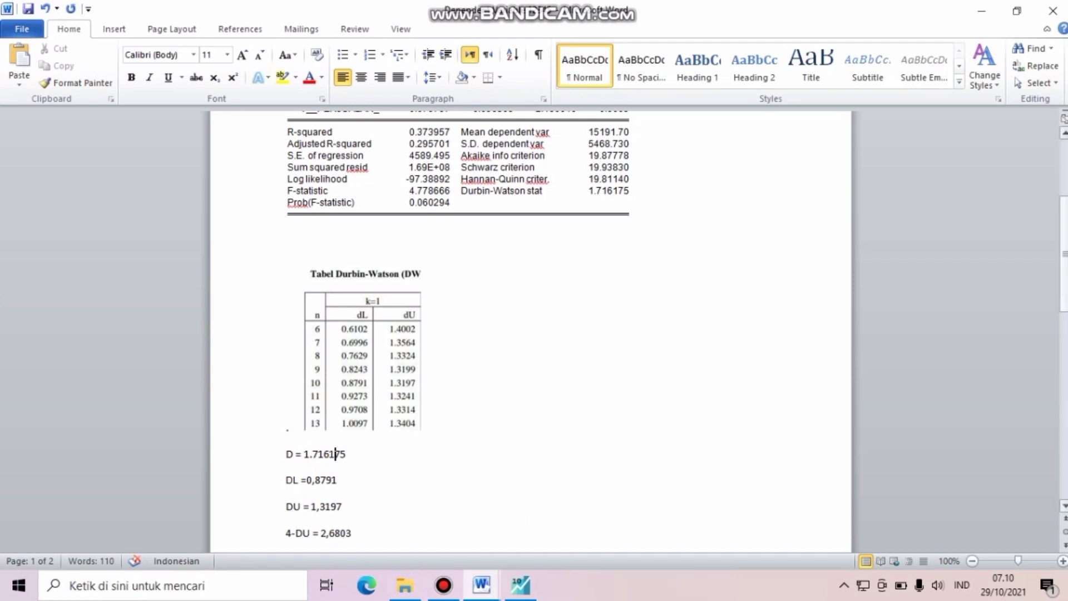
- Examine the D value against the DL, DU, 4-DU and 4-DL limits and the autocorrelation region diagram on the second page
mouse_move(1064, 268)
mouse_down()
mouse_move(1064, 363)
mouse_move(1048, 278)
mouse_up()
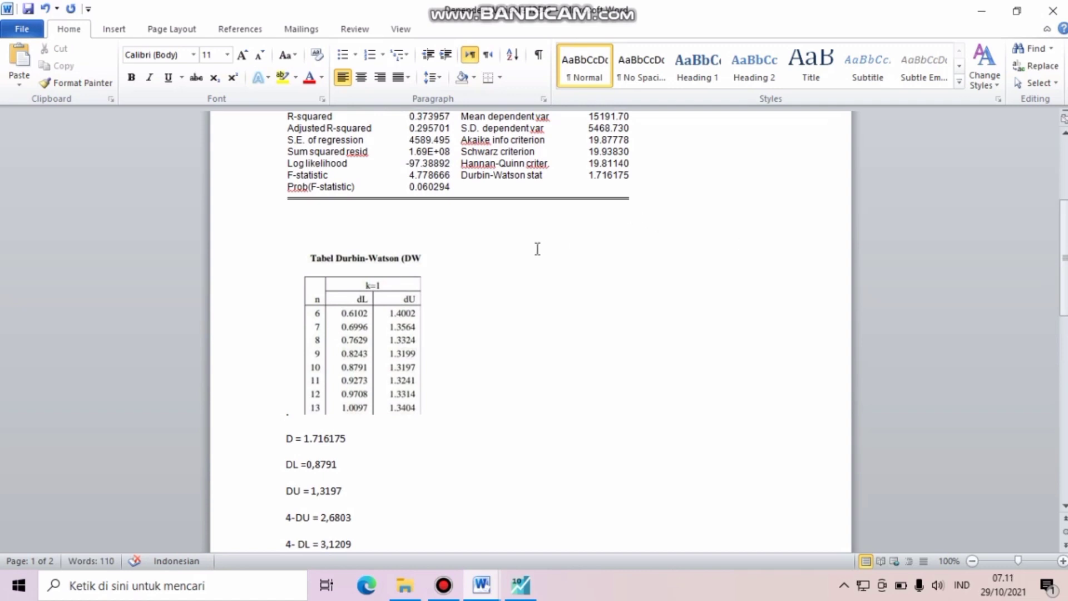
click(307, 440)
drag(307, 439, 332, 442)
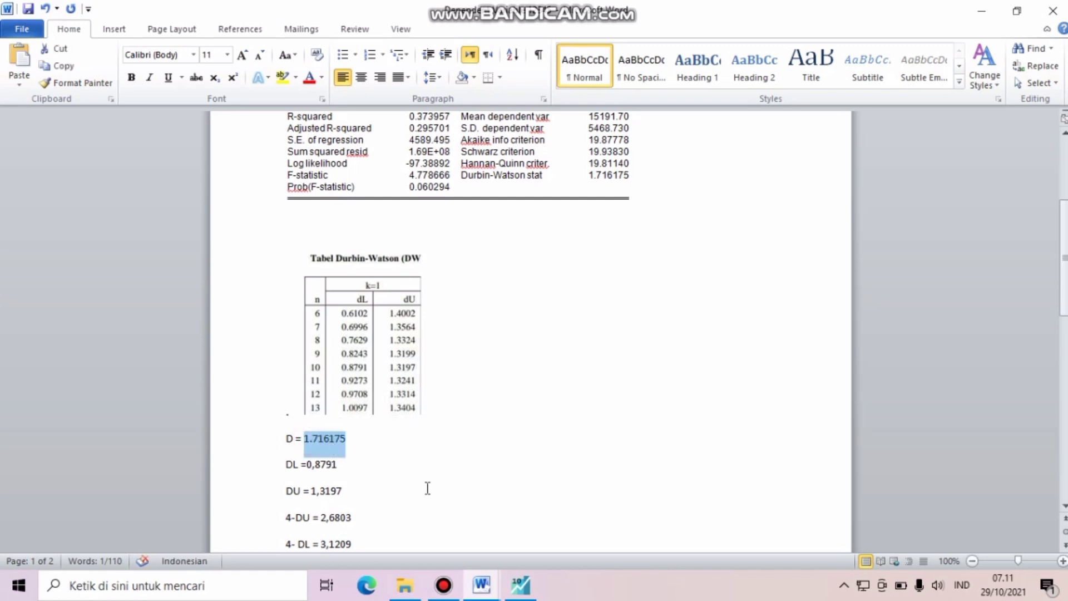
click(448, 505)
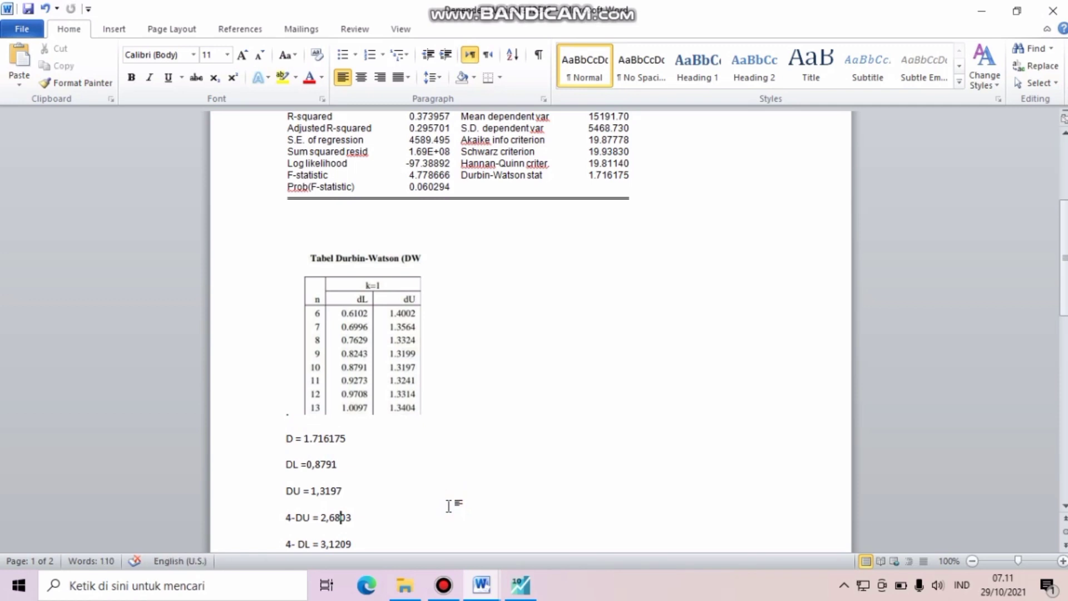
key(Down)
key(Down)
key(Down)
key(Down)
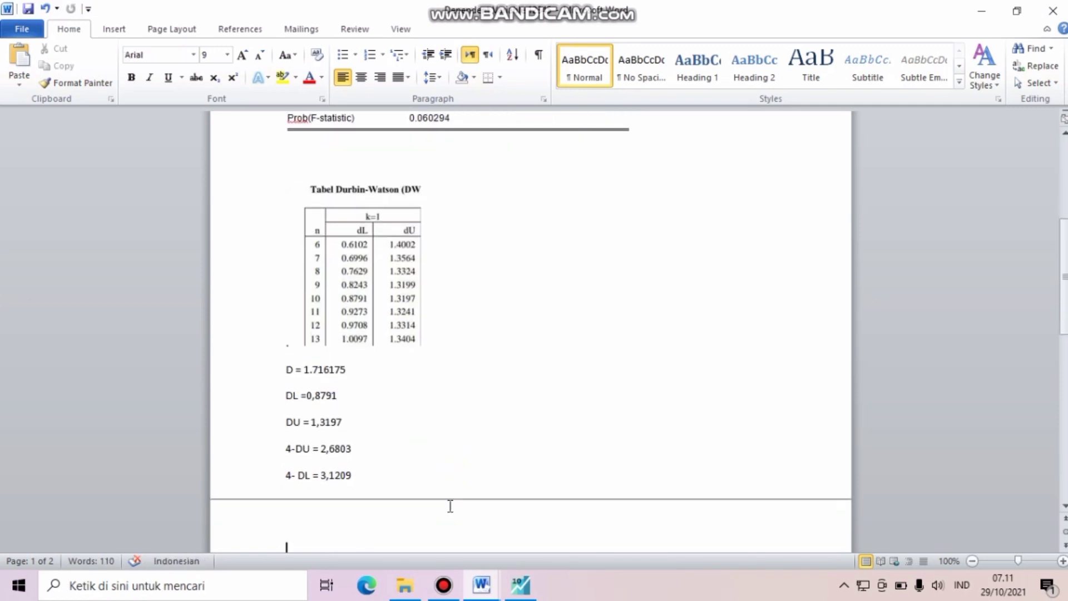
key(Down)
key(Down)
key(Down)
key(Down)
key(Down)
key(Down)
key(Down)
key(Down)
key(Down)
key(Down)
key(Down)
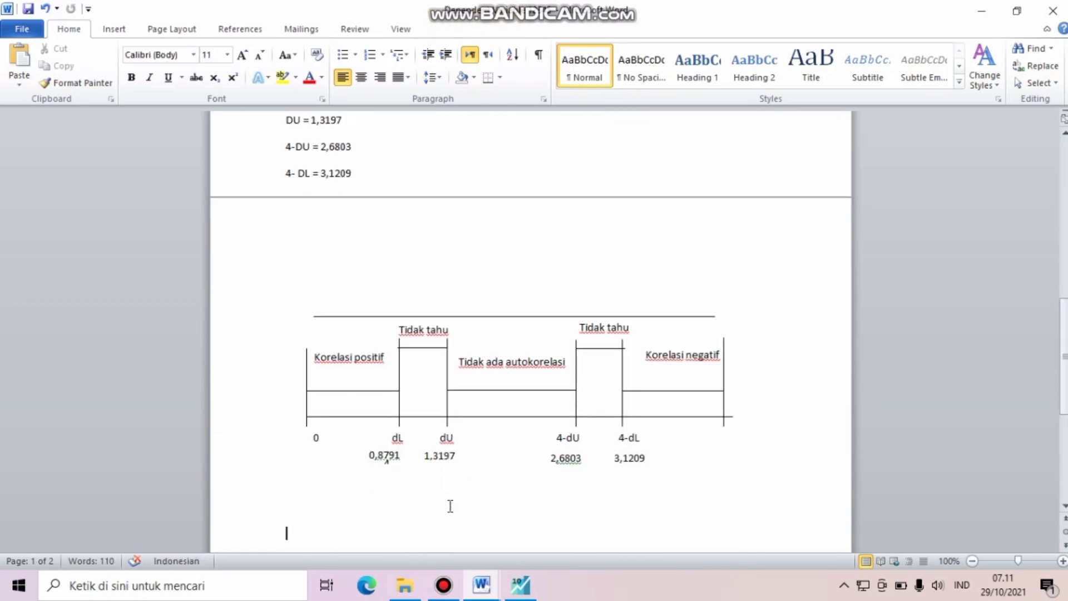